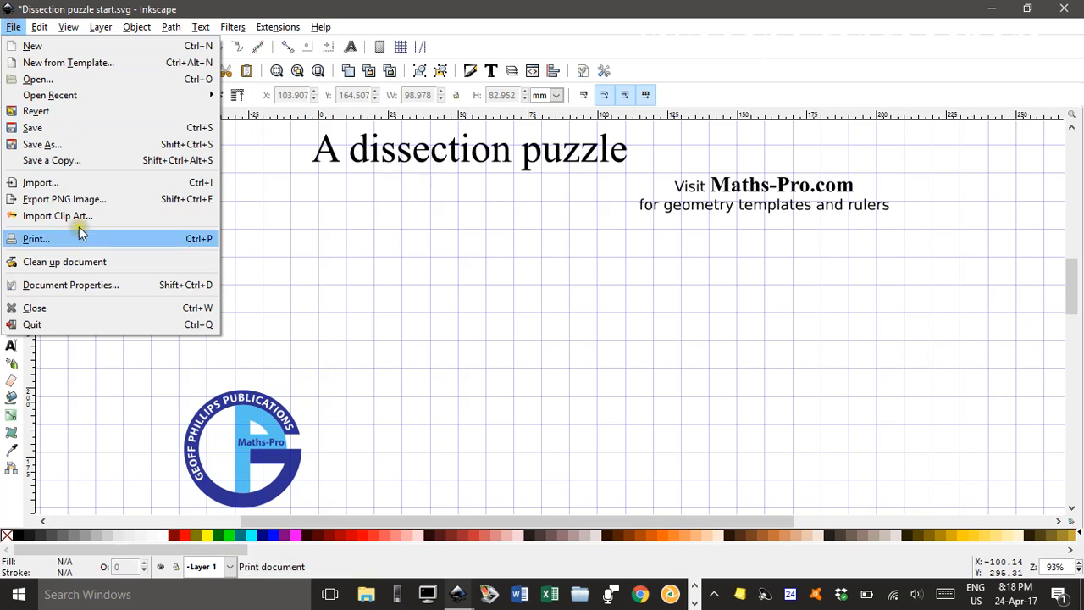
Set the document's rectangular grid spacing to 20 mm in both X and Y, and close the document properties
{"action": "left_click", "coordinate": [80, 285]}
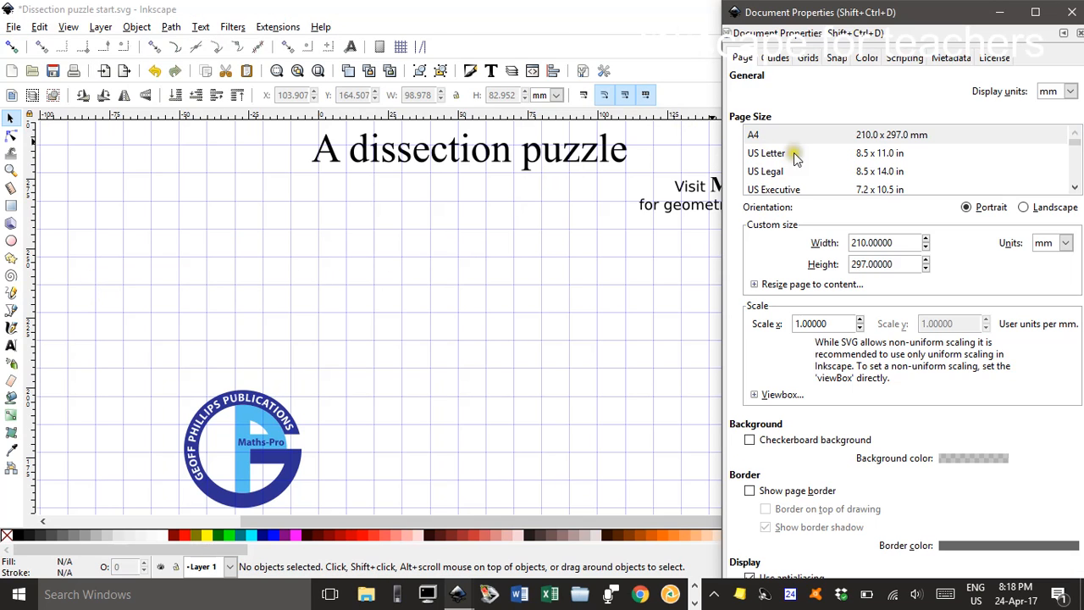
{"action": "left_click", "coordinate": [807, 57]}
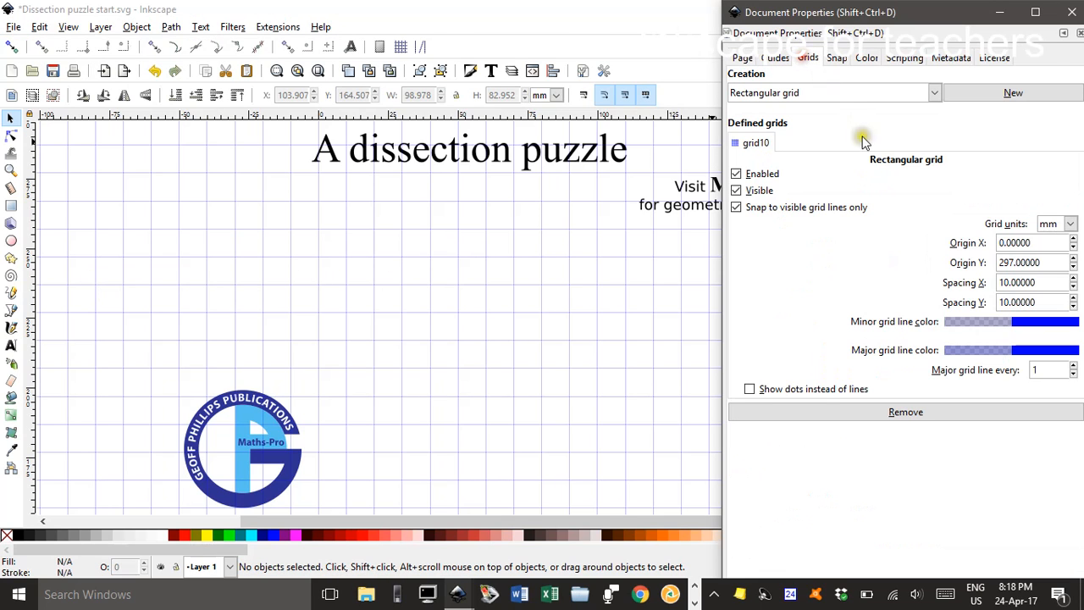
{"action": "left_click_drag", "start_coordinate": [1039, 282], "coordinate": [957, 283]}
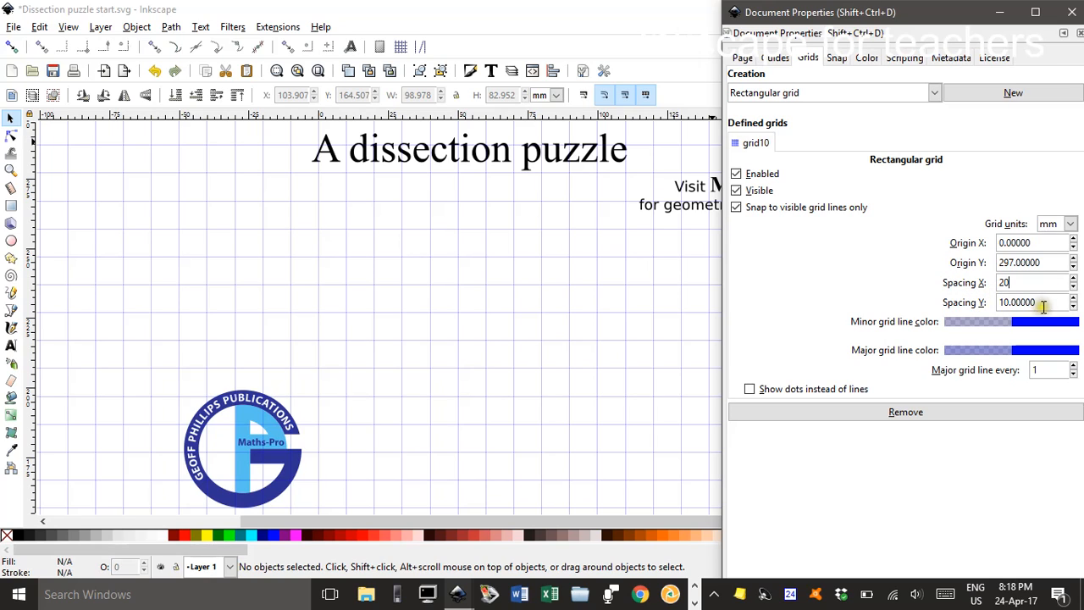
{"action": "left_click_drag", "start_coordinate": [1043, 307], "coordinate": [947, 302]}
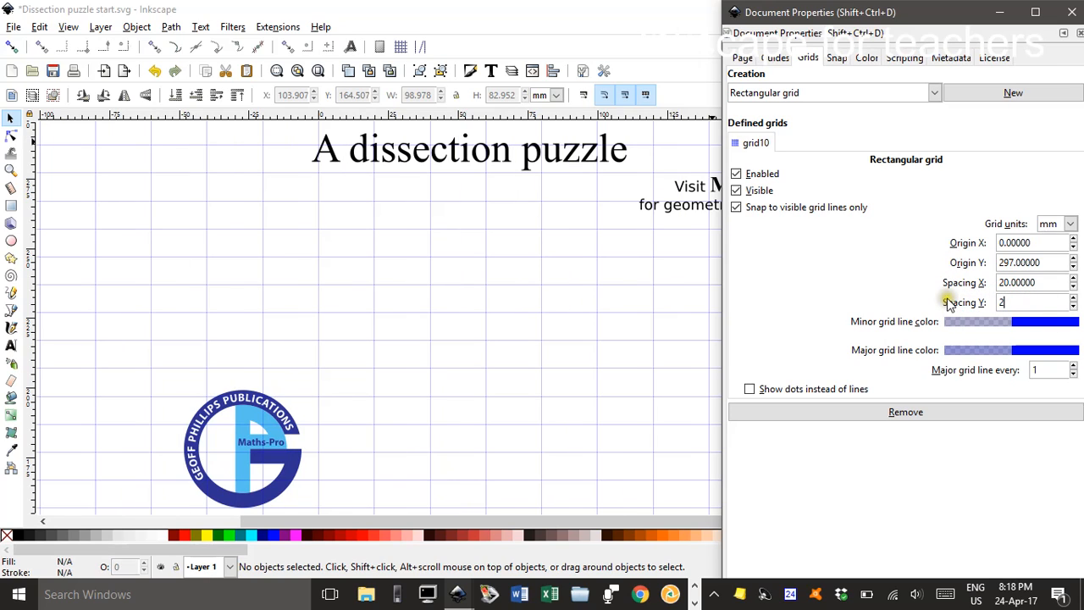
{"action": "left_click", "coordinate": [1075, 11]}
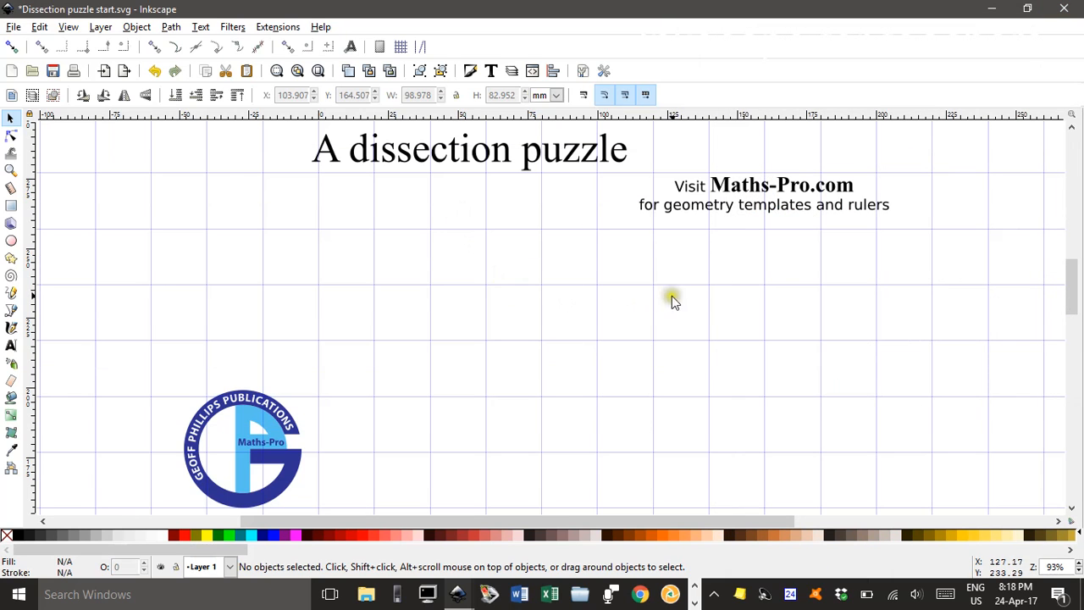
Enable snapping and draw an 80 × 80 mm square on the grid intersections below the heading text
{"action": "left_click_drag", "start_coordinate": [671, 298], "coordinate": [491, 240]}
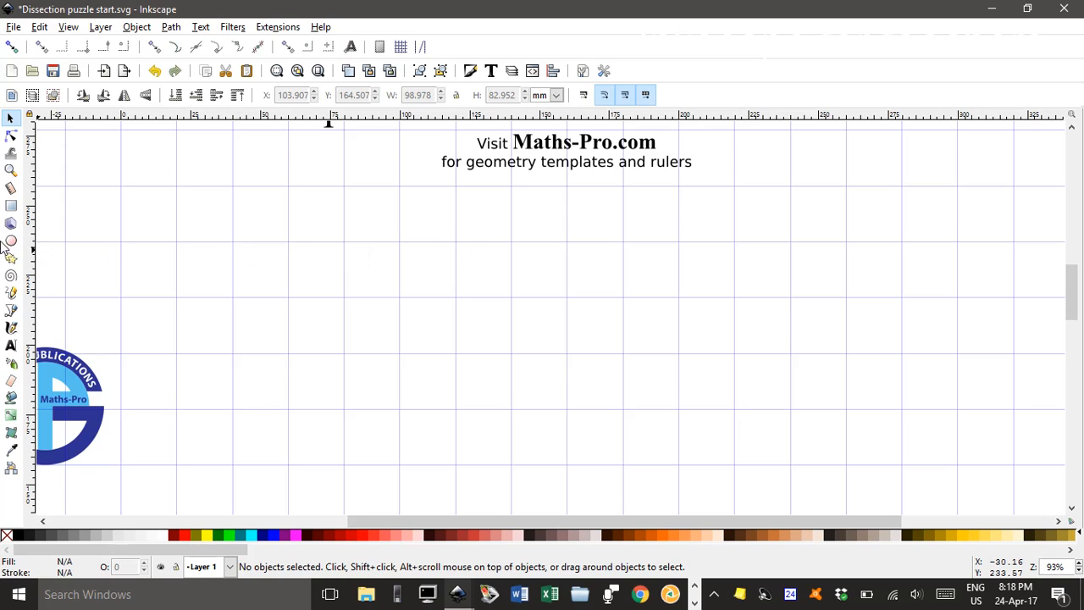
{"action": "left_click", "coordinate": [11, 205]}
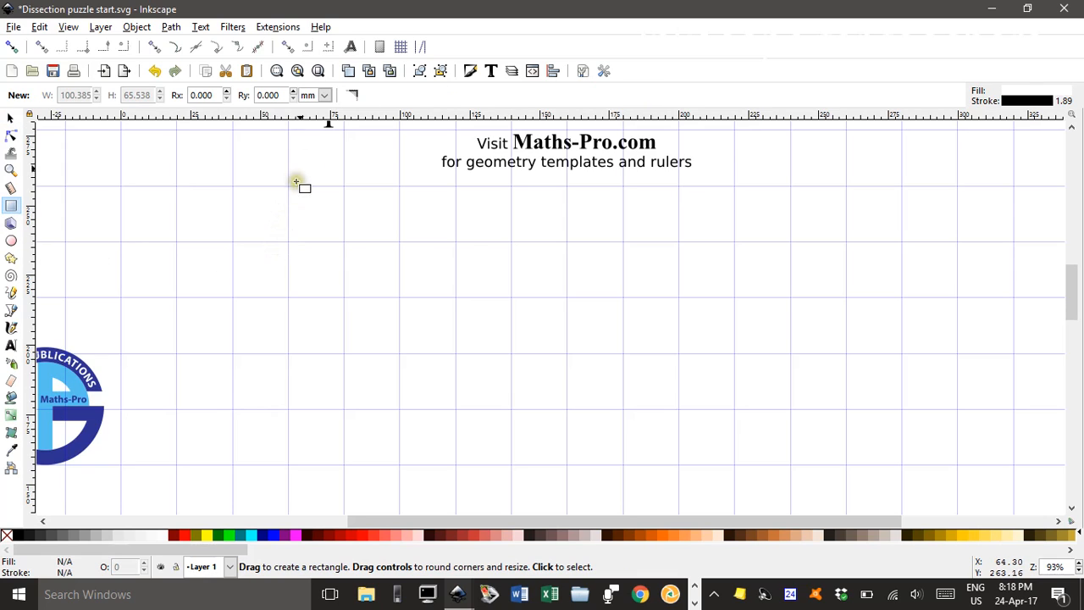
{"action": "left_click", "coordinate": [15, 47]}
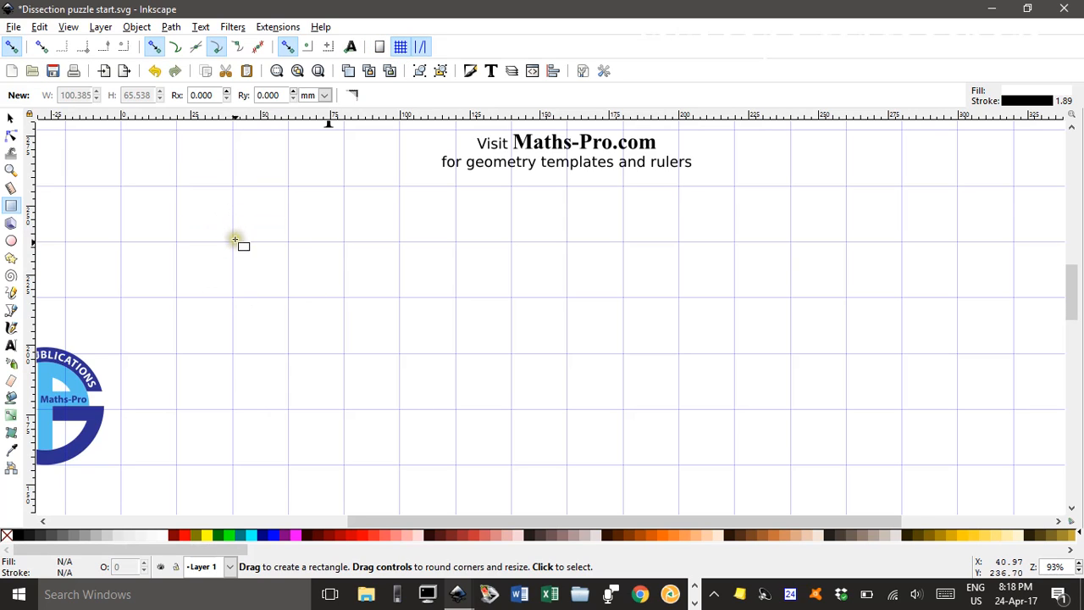
{"action": "left_click_drag", "start_coordinate": [234, 241], "coordinate": [457, 466]}
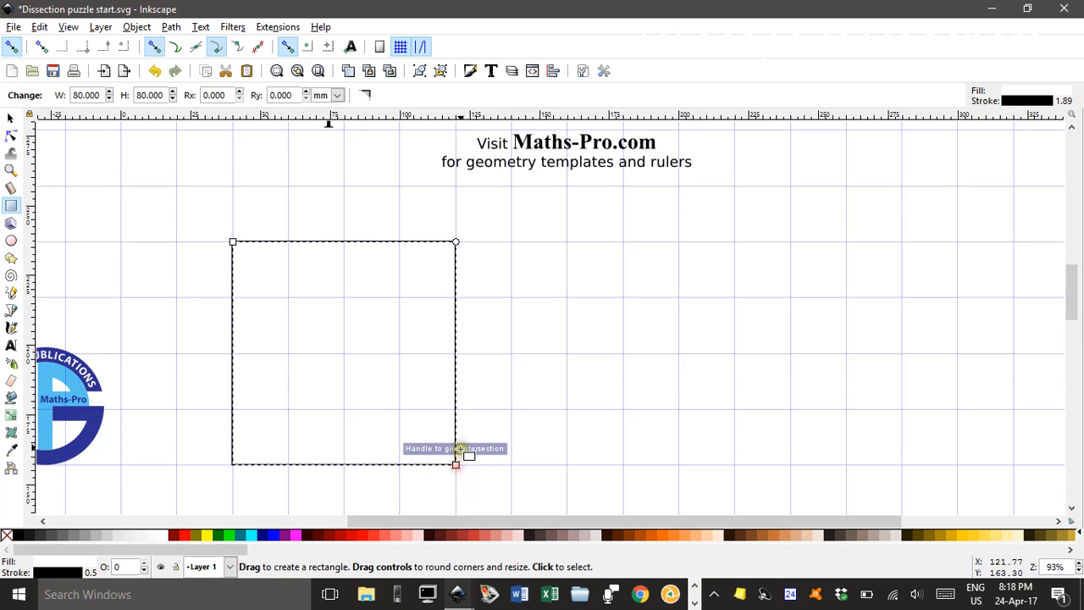
Stretch the square downward by one grid cell to a height of 100 mm and deselect it
{"action": "scroll", "coordinate": [462, 449], "scroll_direction": "down", "scroll_amount": 1}
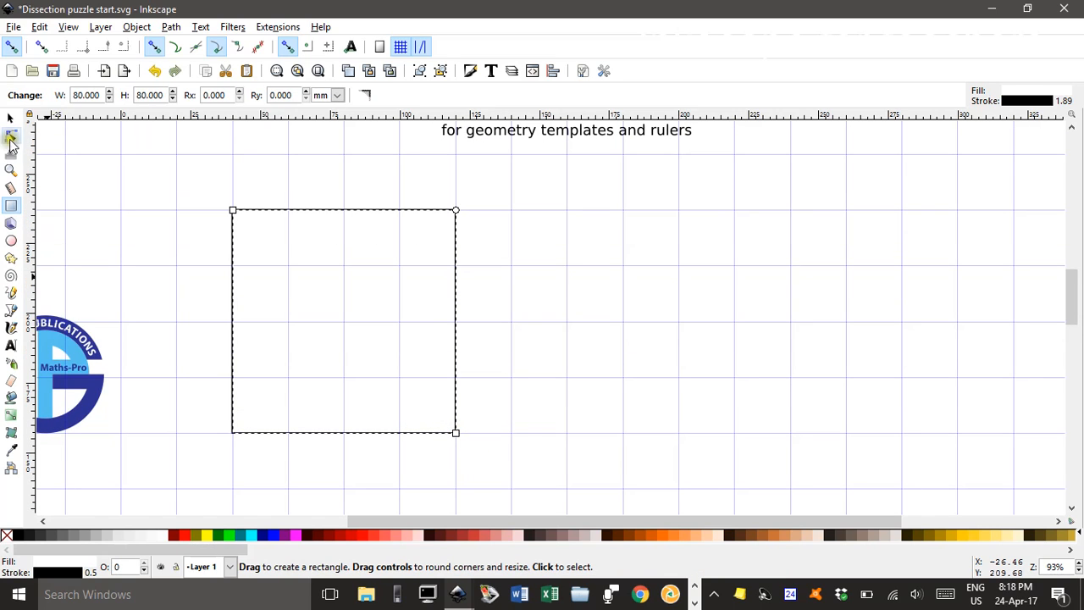
{"action": "left_click", "coordinate": [10, 118]}
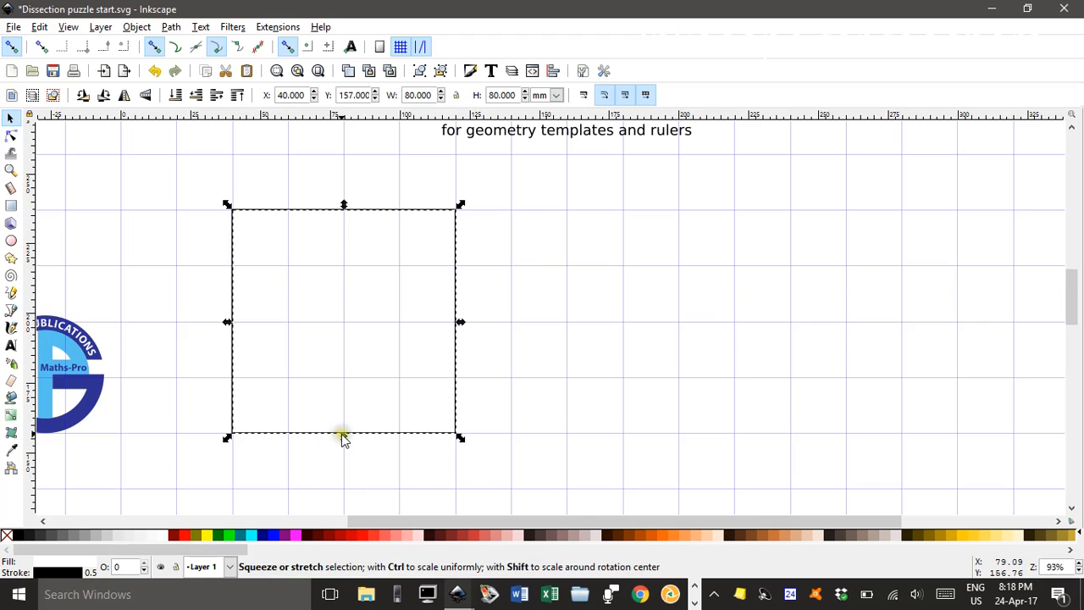
{"action": "left_click_drag", "start_coordinate": [343, 438], "coordinate": [340, 494]}
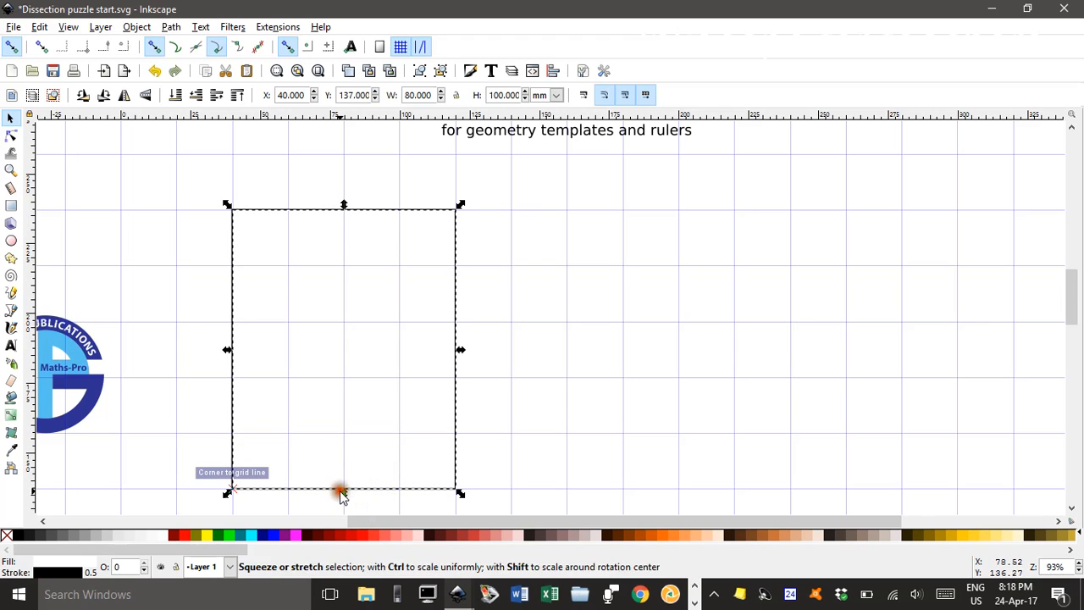
{"action": "left_click", "coordinate": [178, 325]}
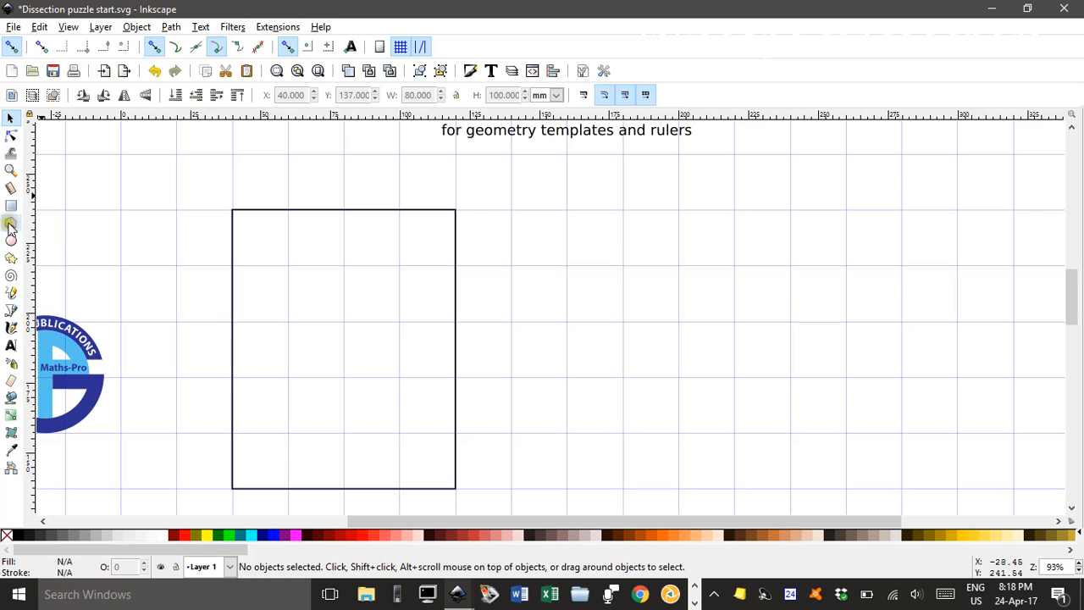
Draw a closed house-shaped pentagon 40 mm wide and 60 mm tall, centred on the rectangle's bottom edge, and fill it yellow
{"action": "left_click", "coordinate": [11, 313]}
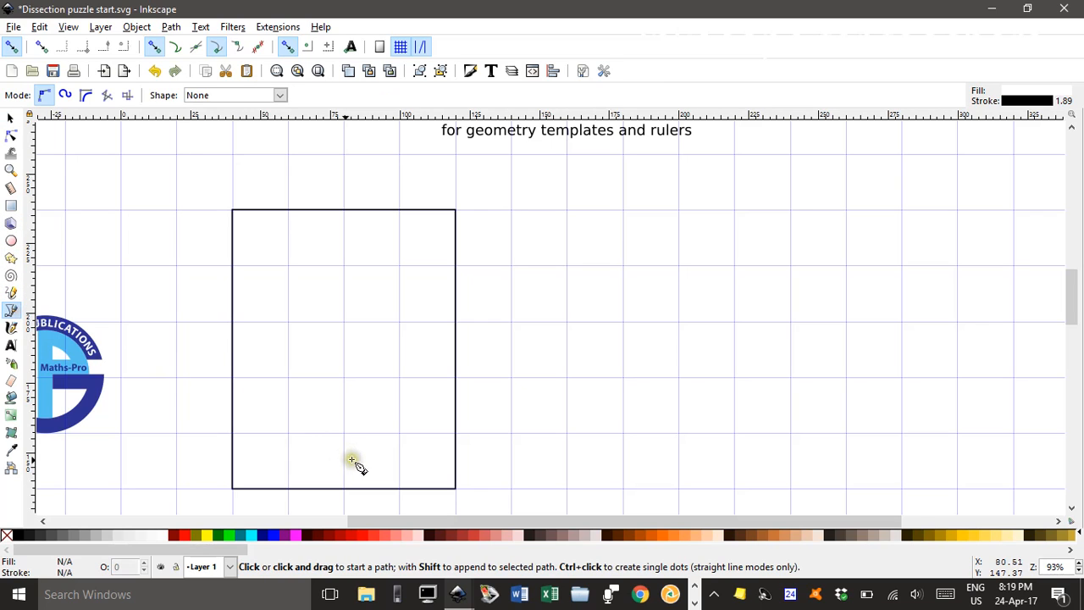
{"action": "left_click", "coordinate": [288, 489]}
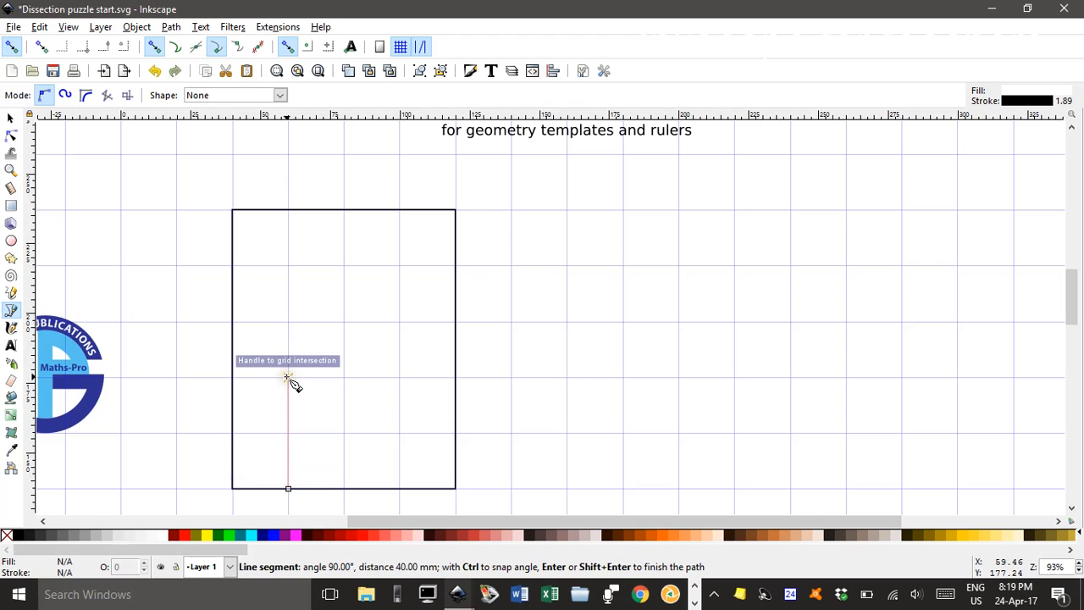
{"action": "left_click", "coordinate": [343, 322]}
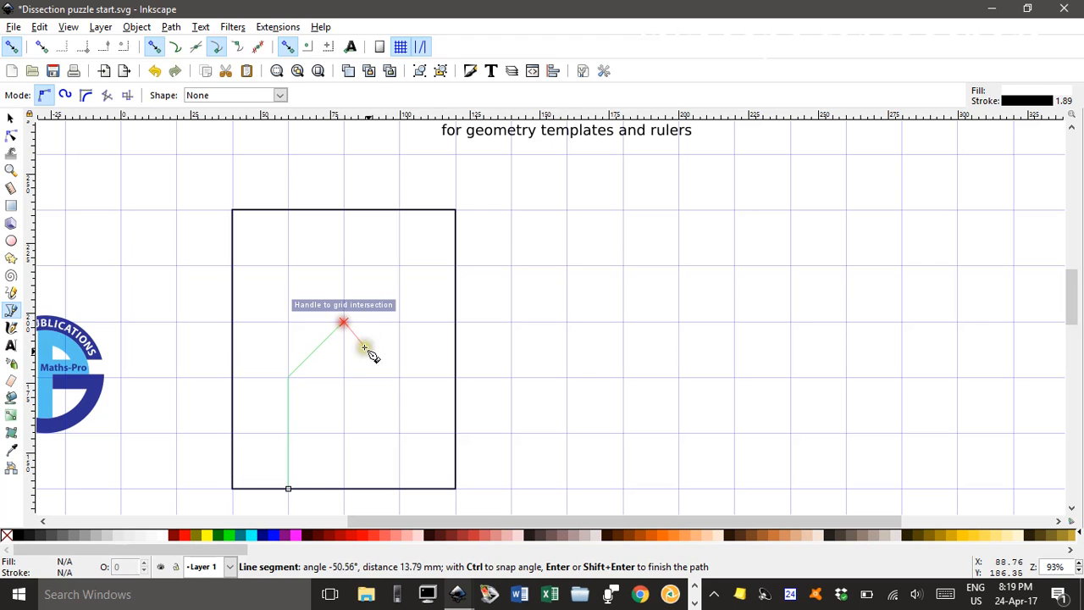
{"action": "left_click", "coordinate": [399, 376]}
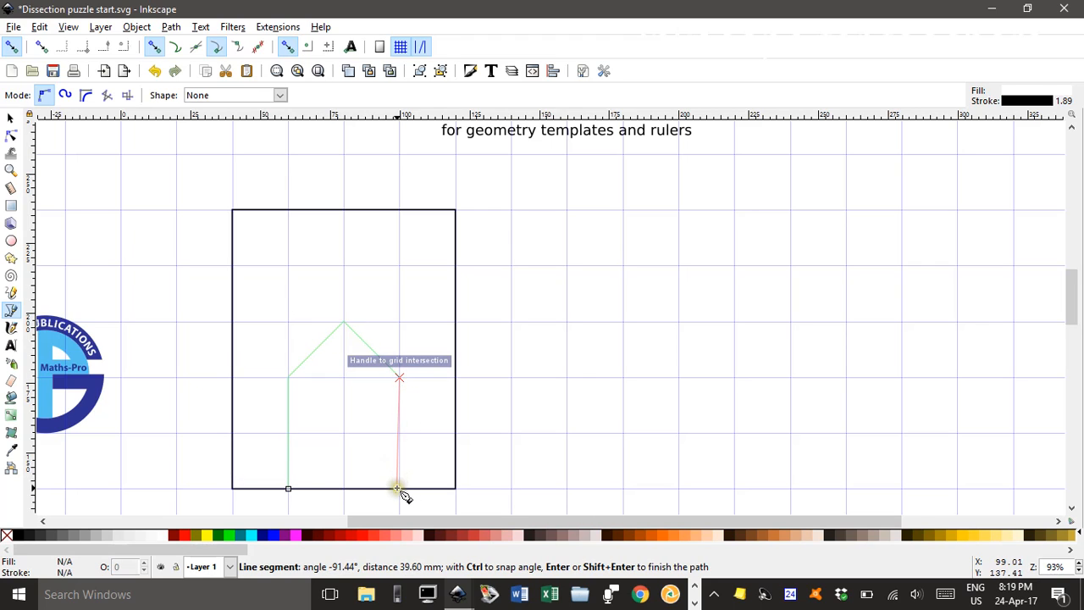
{"action": "left_click", "coordinate": [399, 489]}
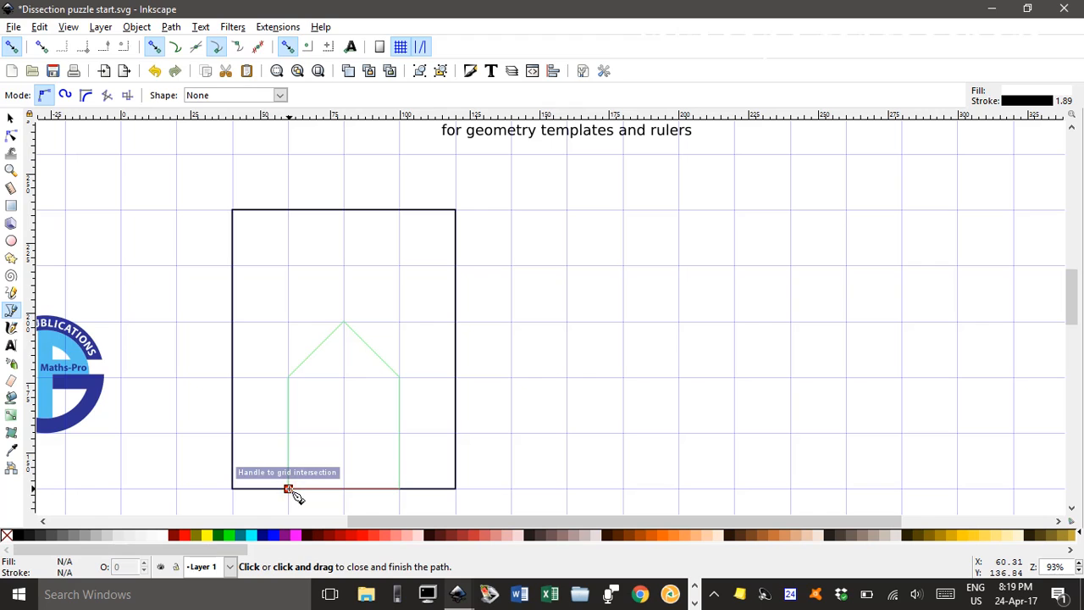
{"action": "left_click", "coordinate": [288, 488]}
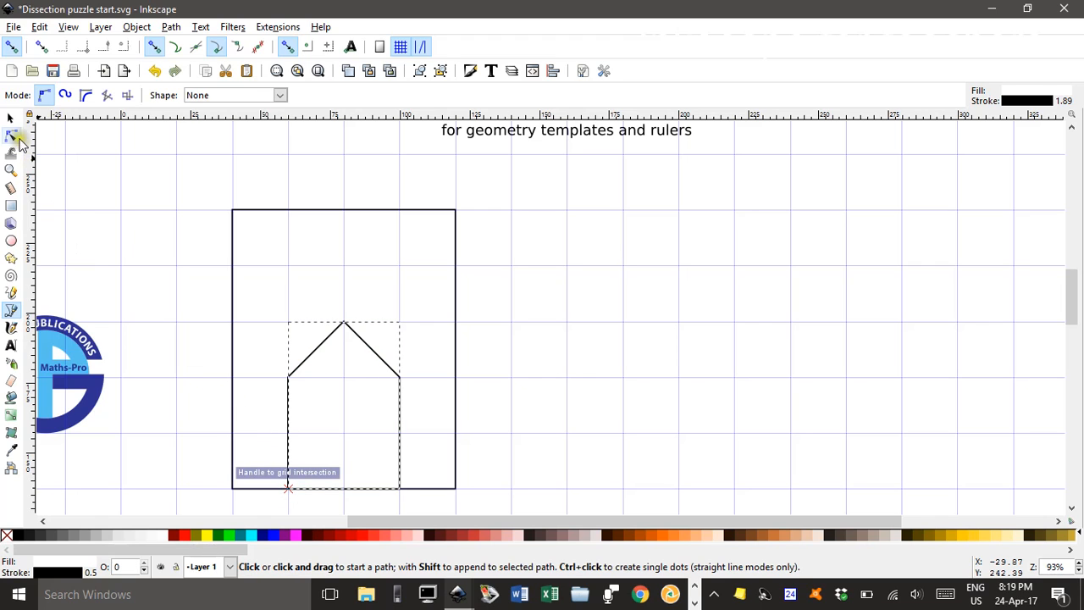
{"action": "left_click", "coordinate": [209, 536]}
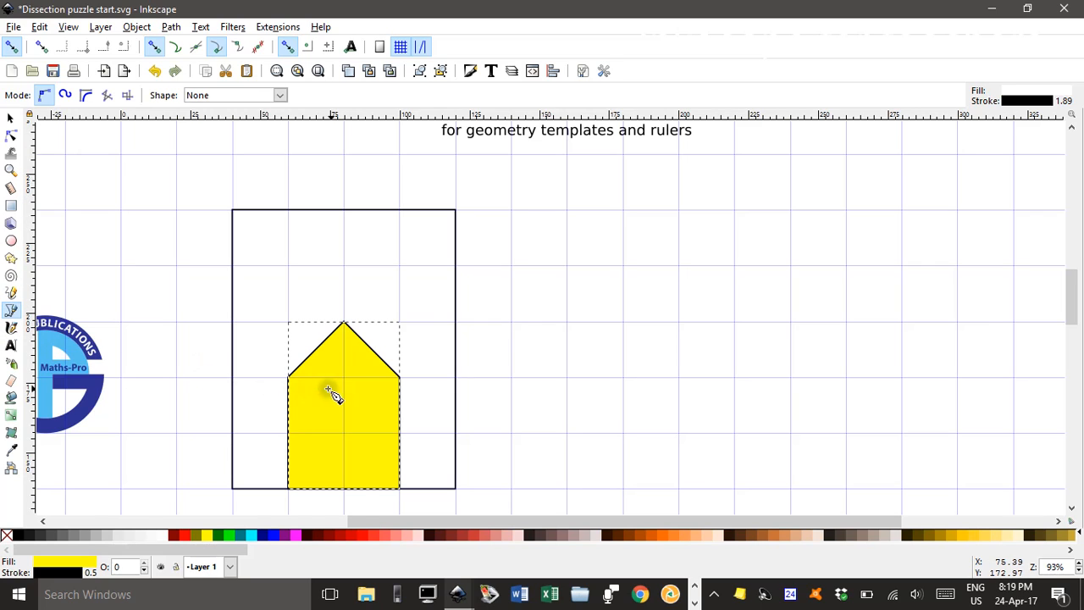
Draw a right triangle with 40 mm legs in the rectangle's upper-left corner and fill it yellow
{"action": "left_click", "coordinate": [233, 322]}
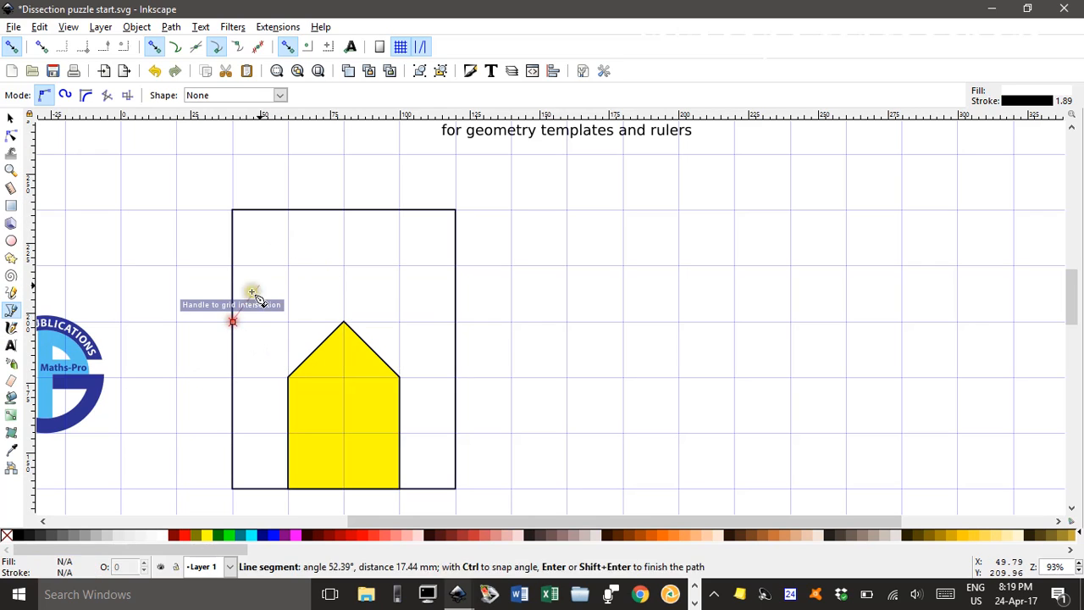
{"action": "left_click", "coordinate": [343, 211]}
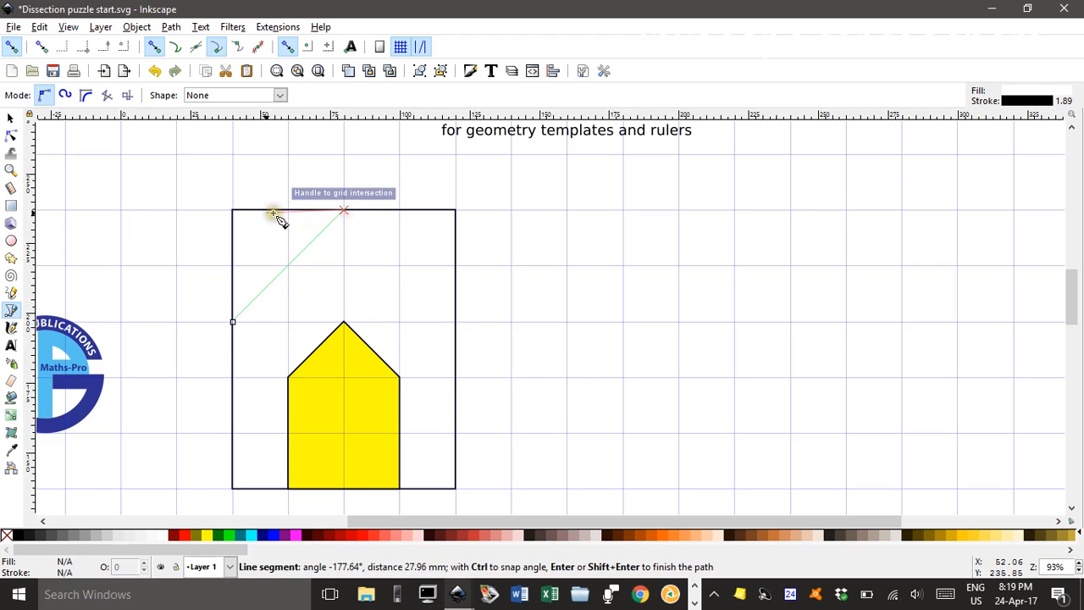
{"action": "left_click", "coordinate": [233, 210]}
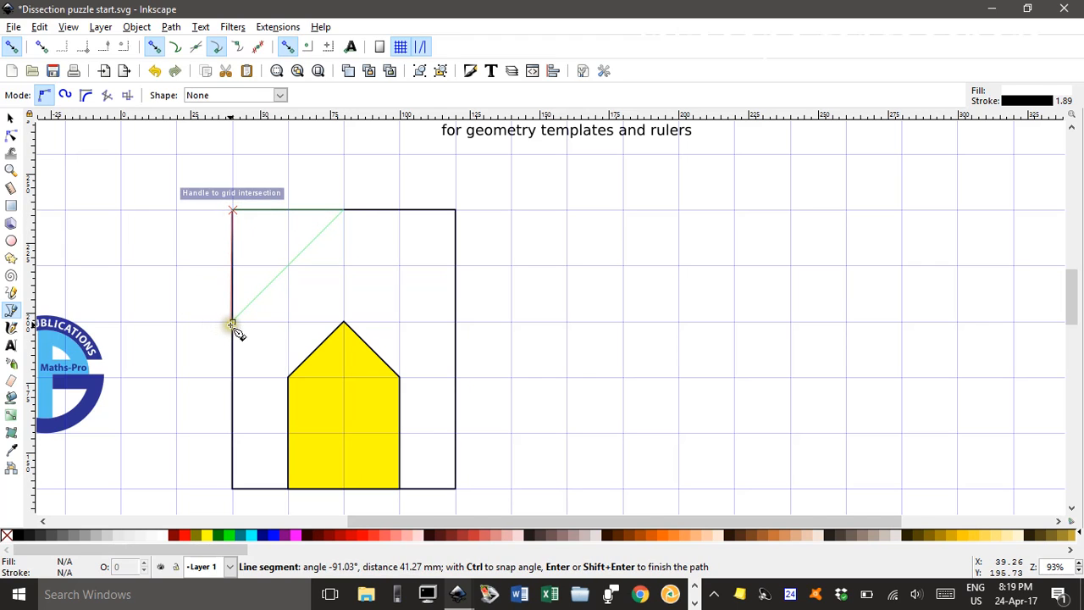
{"action": "left_click", "coordinate": [233, 322]}
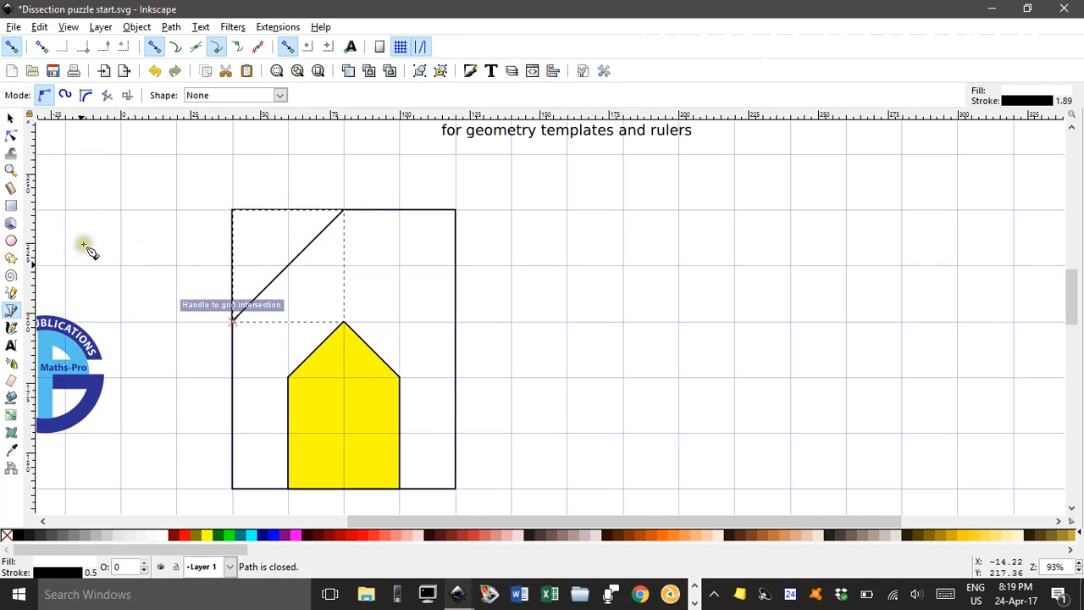
{"action": "left_click", "coordinate": [205, 535]}
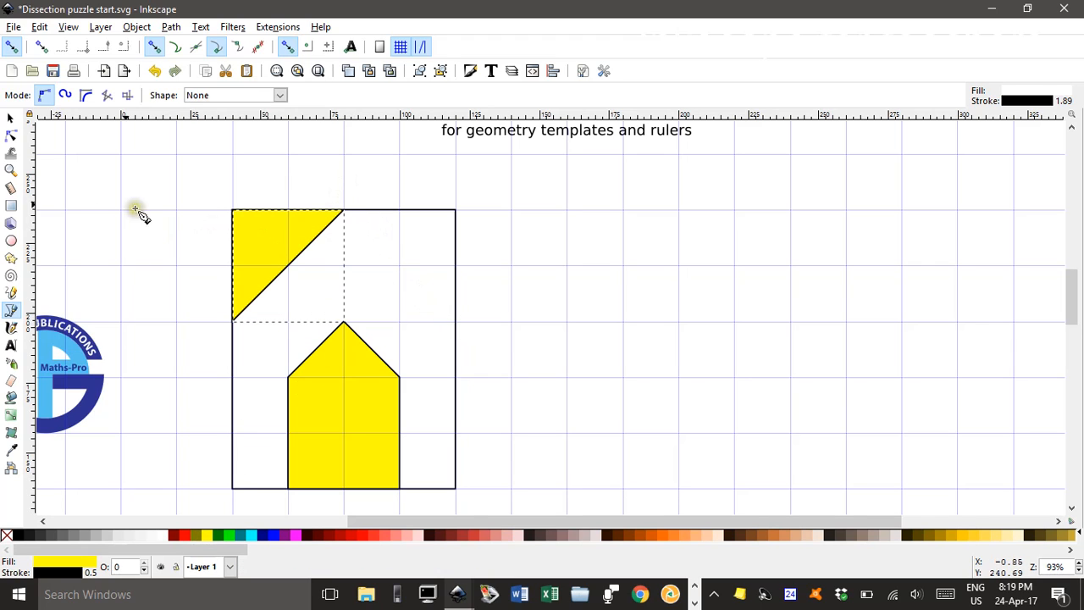
Duplicate the yellow triangle, flip the copy horizontally and move it into the rectangle's upper-right corner
{"action": "left_click", "coordinate": [11, 117]}
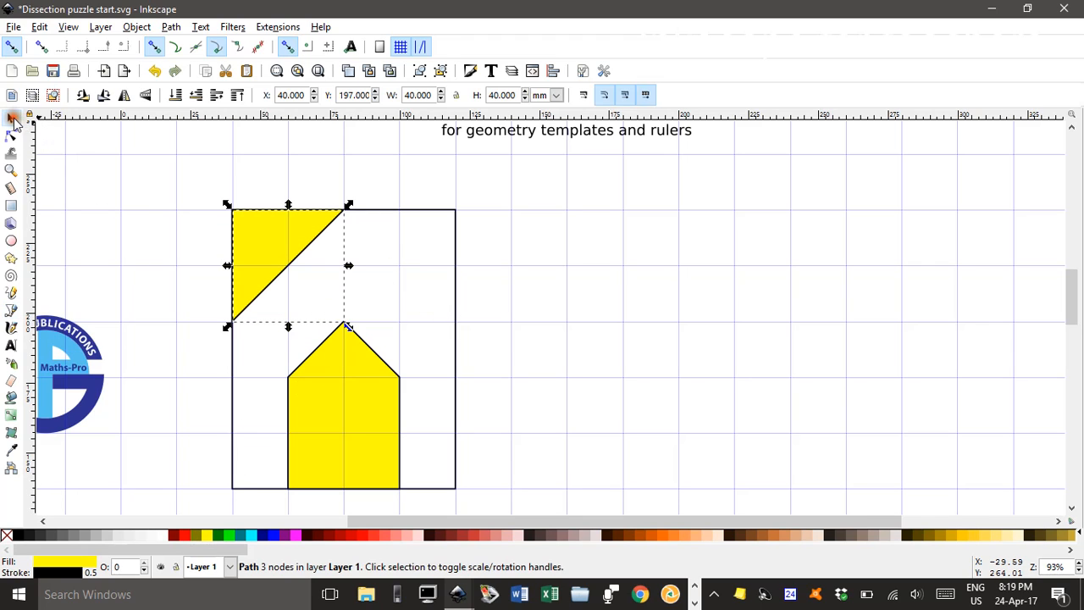
{"action": "left_click", "coordinate": [125, 96]}
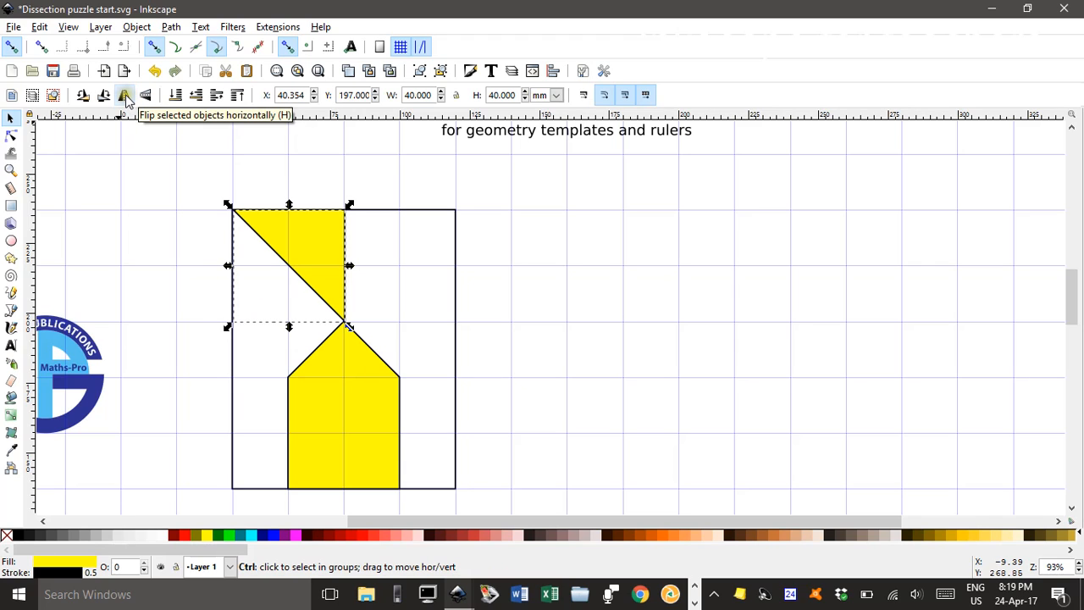
{"action": "left_click", "coordinate": [125, 96]}
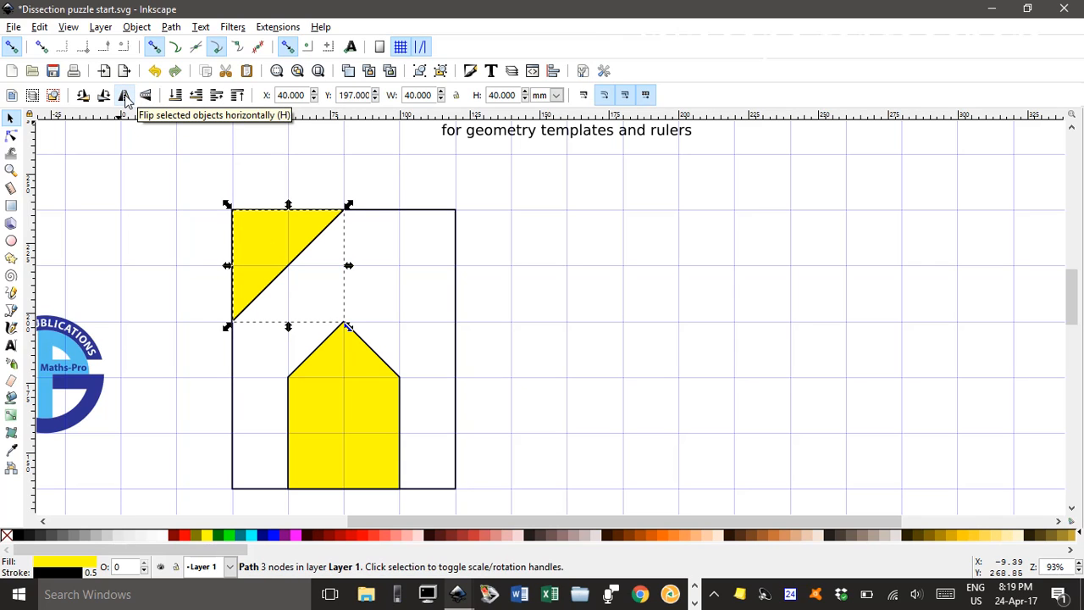
{"action": "left_click", "coordinate": [124, 96]}
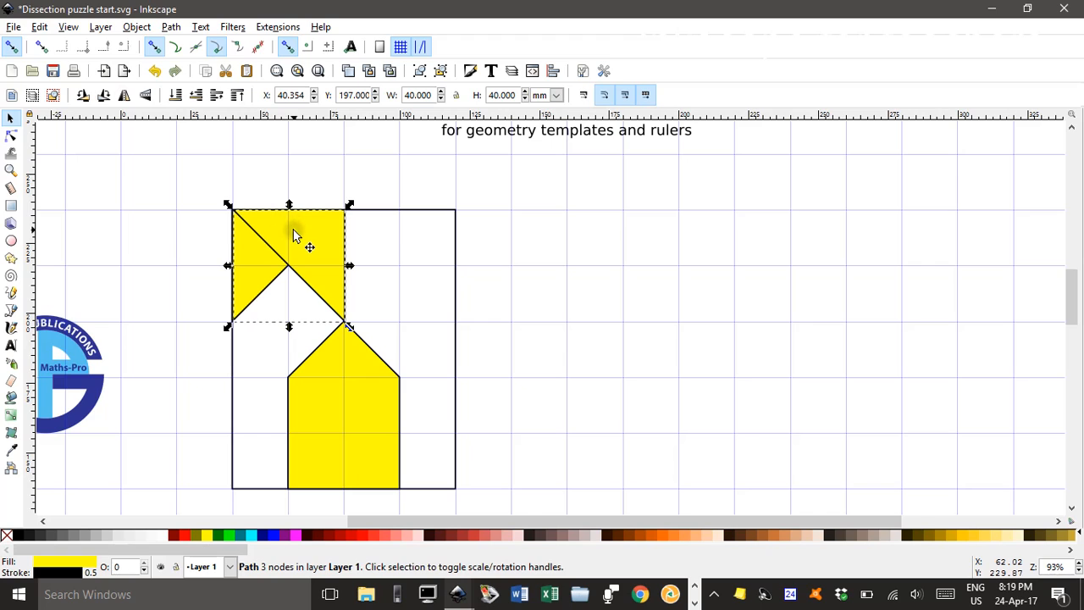
{"action": "left_click_drag", "start_coordinate": [293, 234], "coordinate": [404, 235]}
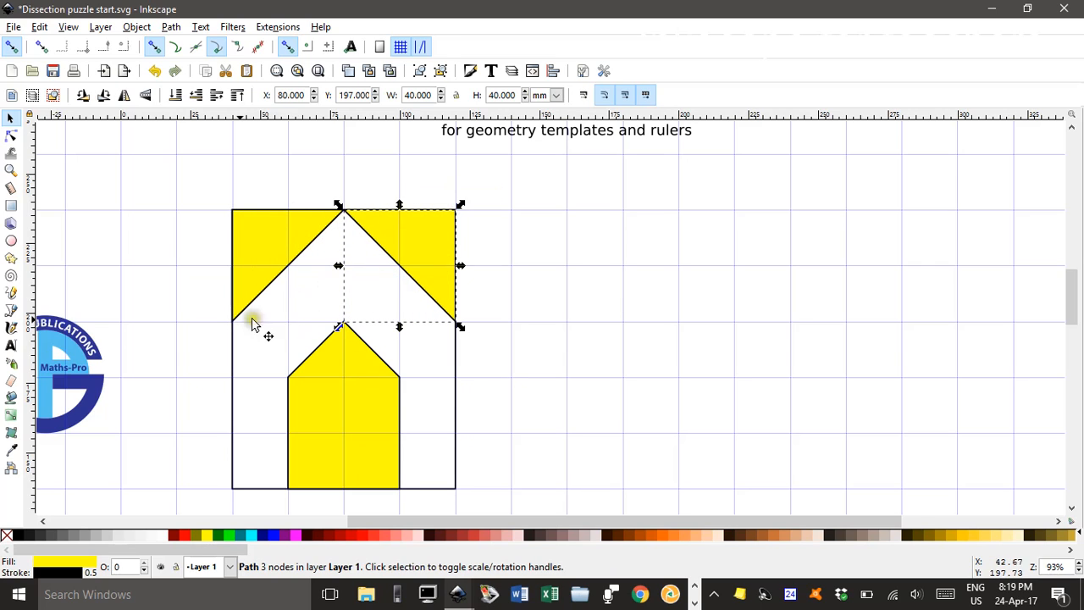
Draw a closed four-sided piece 20 mm wide in the rectangle's lower-left corner, with vertical sides of 20 mm and 40 mm
{"action": "left_click", "coordinate": [11, 311]}
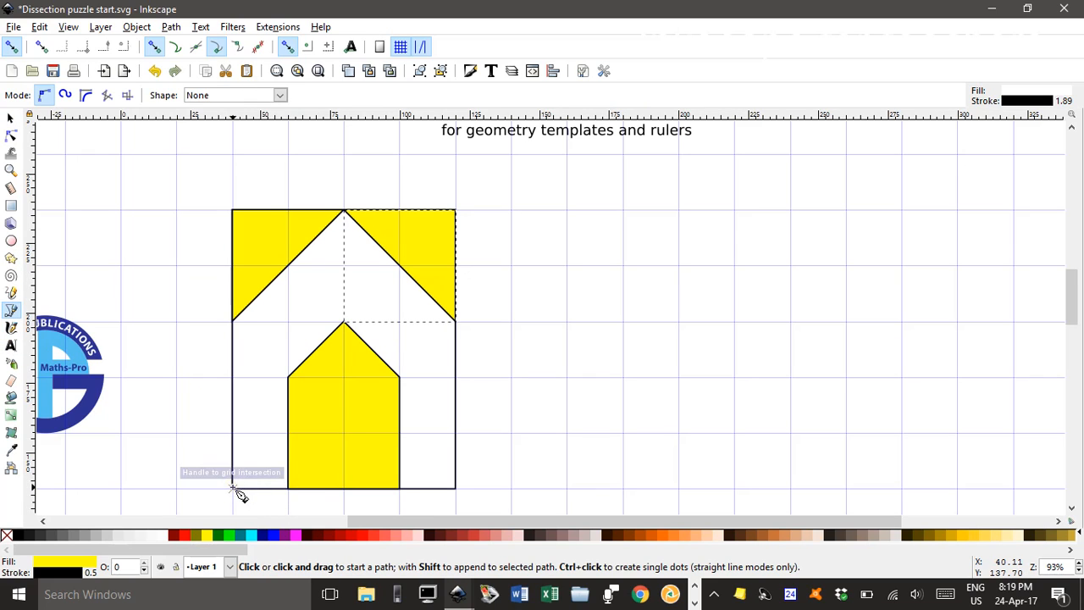
{"action": "left_click", "coordinate": [233, 489]}
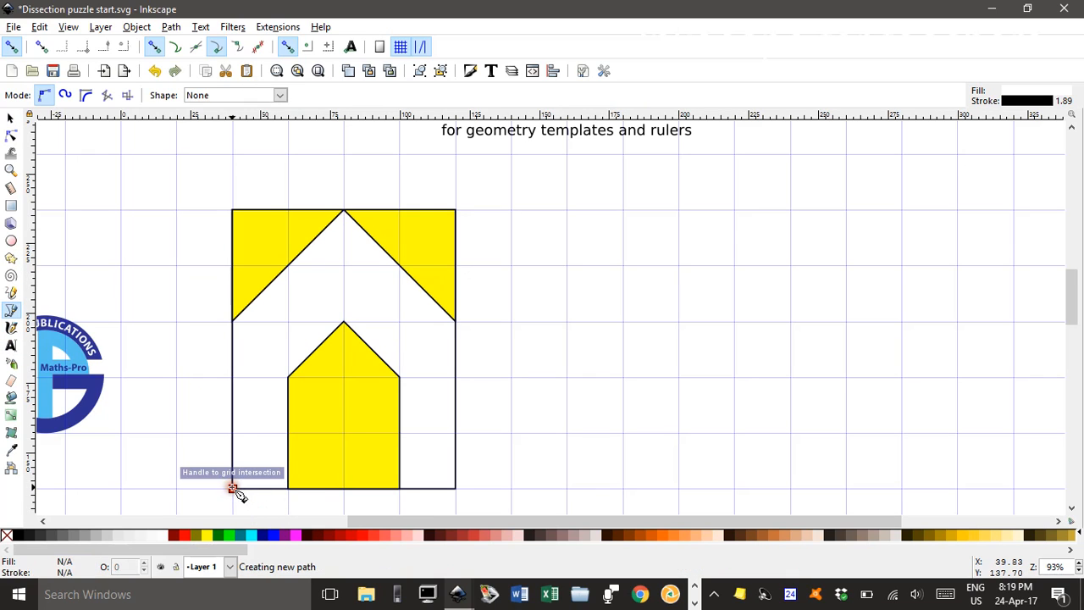
{"action": "left_click", "coordinate": [233, 432]}
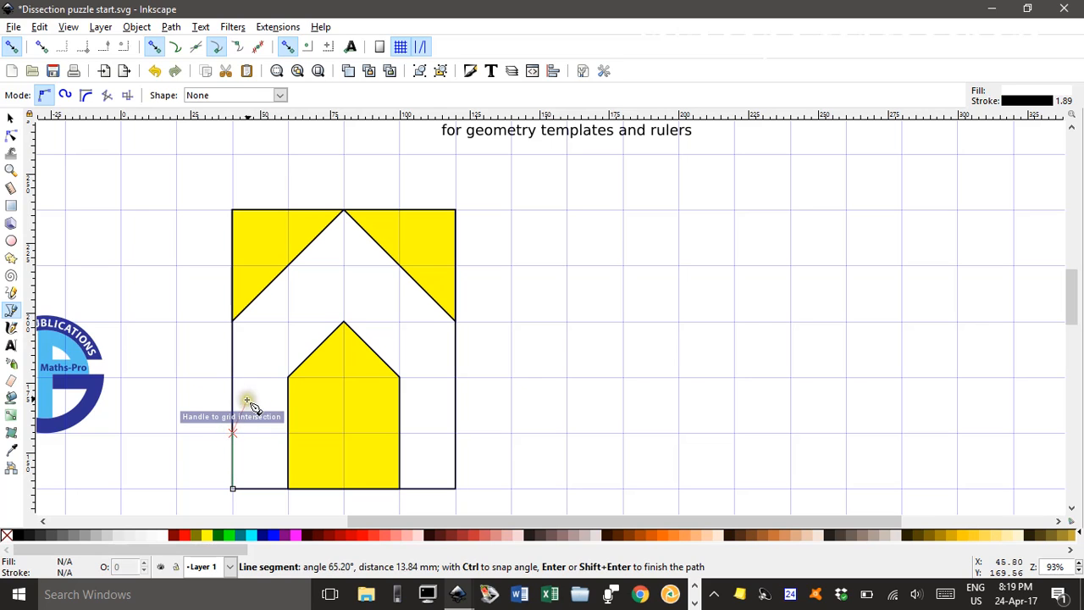
{"action": "left_click", "coordinate": [288, 377]}
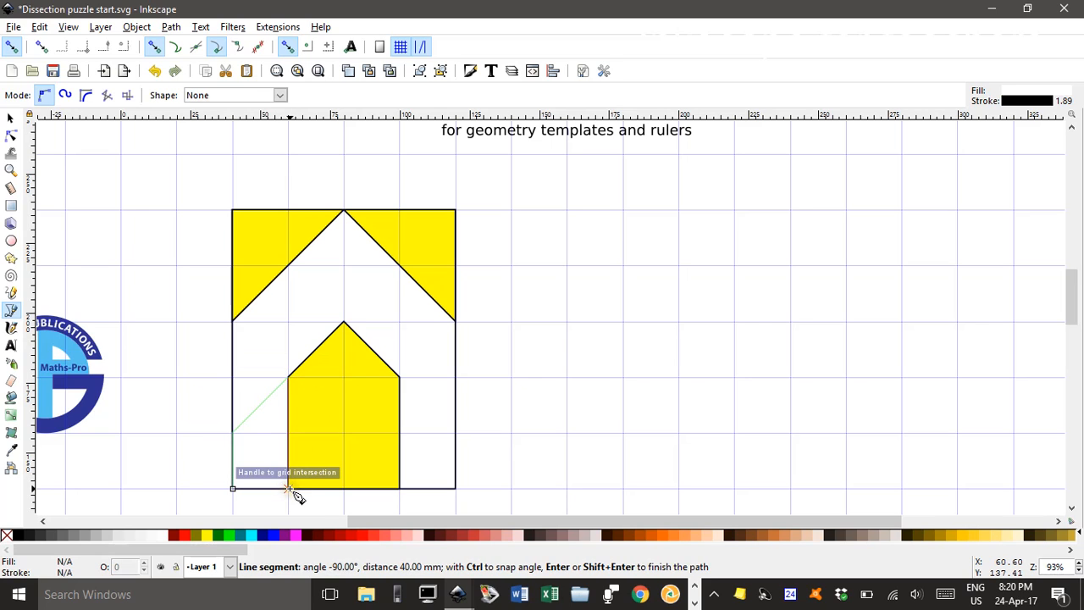
{"action": "left_click", "coordinate": [289, 489]}
{"action": "left_click", "coordinate": [232, 488]}
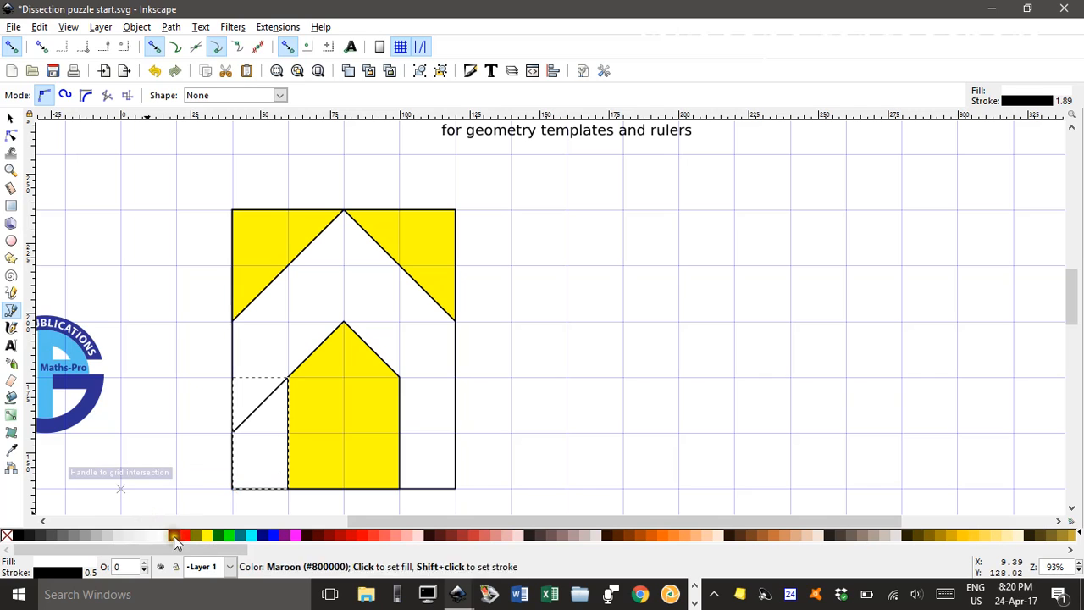
Fill the four-sided lower-left piece yellow, then duplicate it, flip the copy horizontally and move it into the rectangle's lower-right corner
{"action": "left_click", "coordinate": [207, 534]}
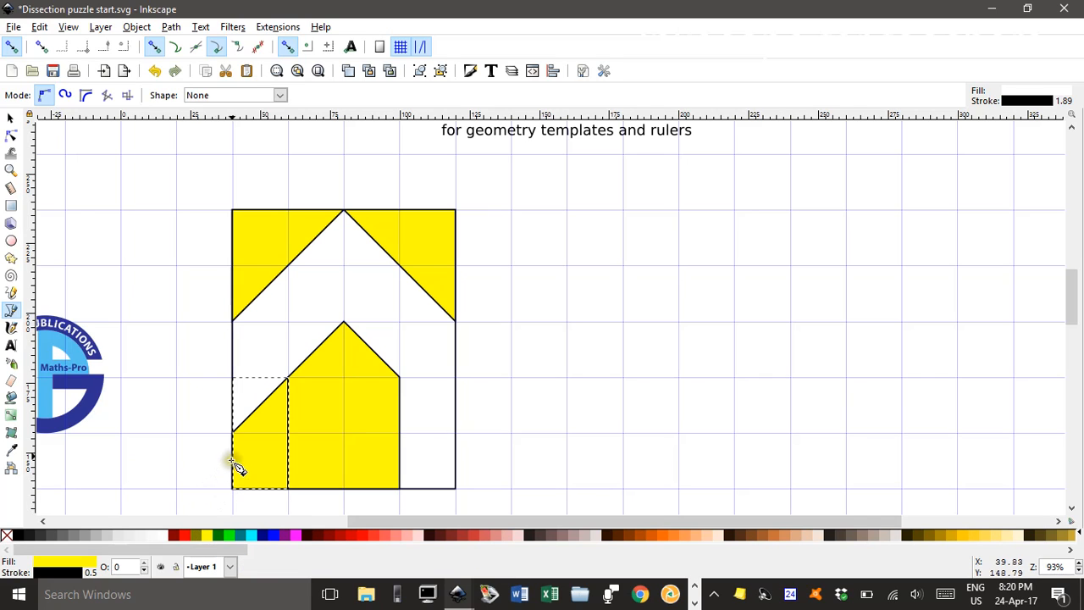
{"action": "left_click", "coordinate": [10, 121]}
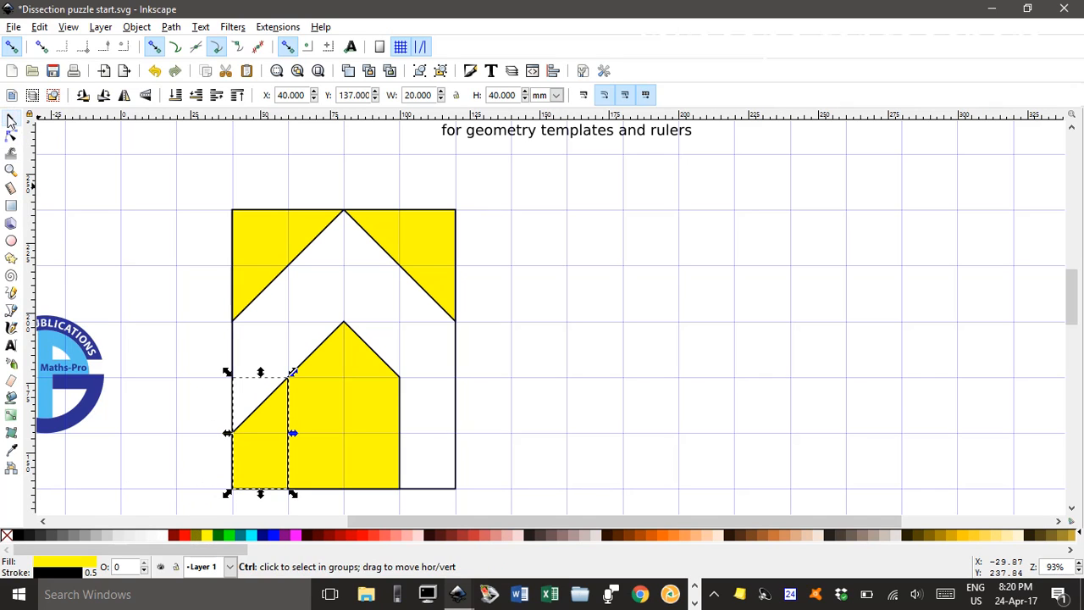
{"action": "left_click", "coordinate": [124, 95]}
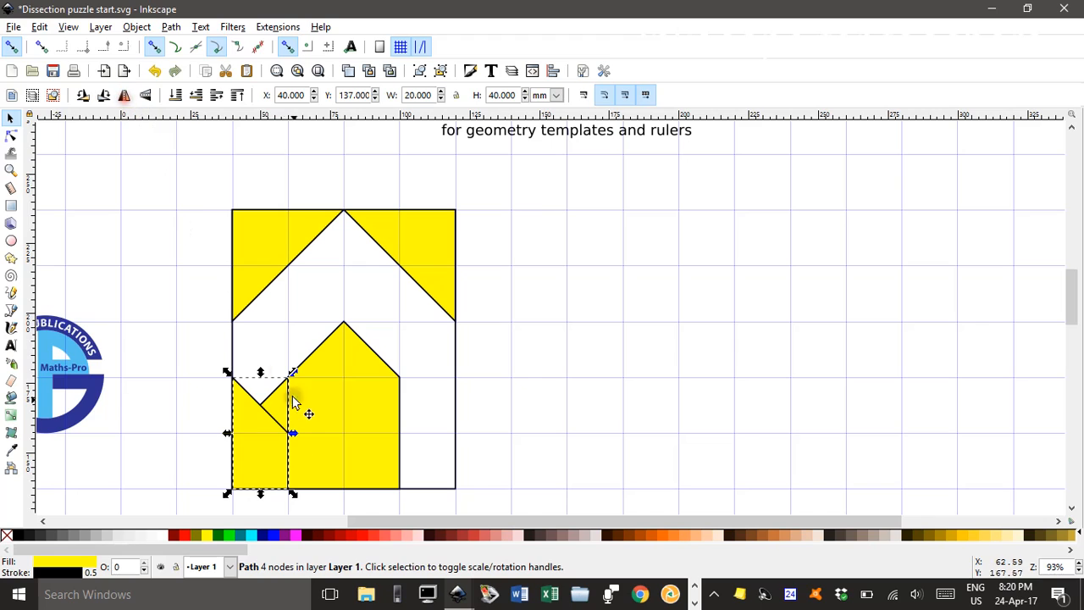
{"action": "left_click_drag", "start_coordinate": [269, 442], "coordinate": [440, 440]}
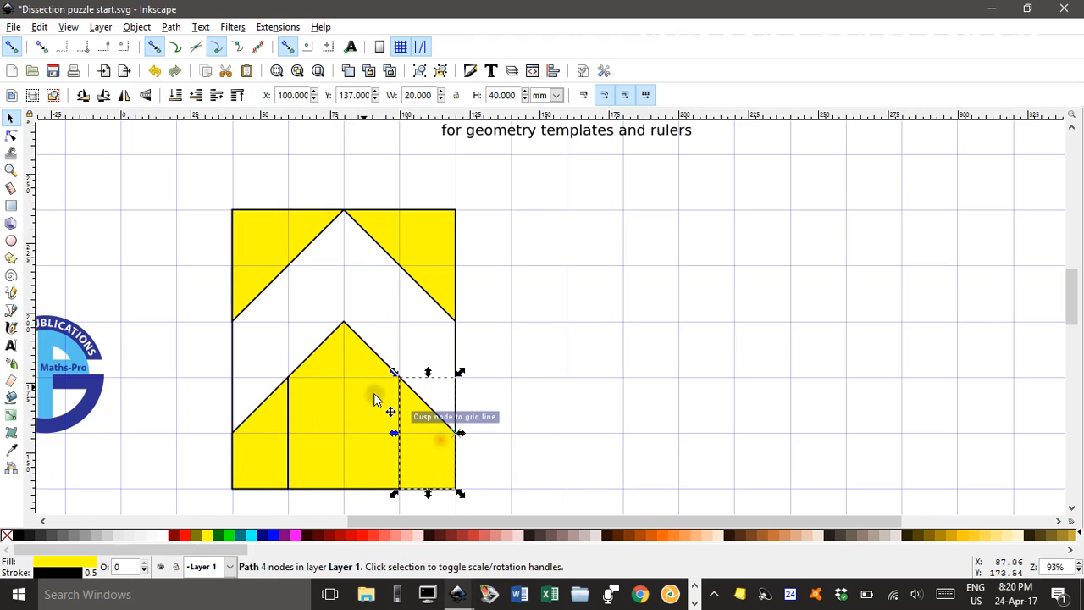
Draw a closed parallelogram with 40 mm vertical sides between the upper-left triangle and the house piece, fill it yellow and save the drawing
{"action": "left_click", "coordinate": [11, 310]}
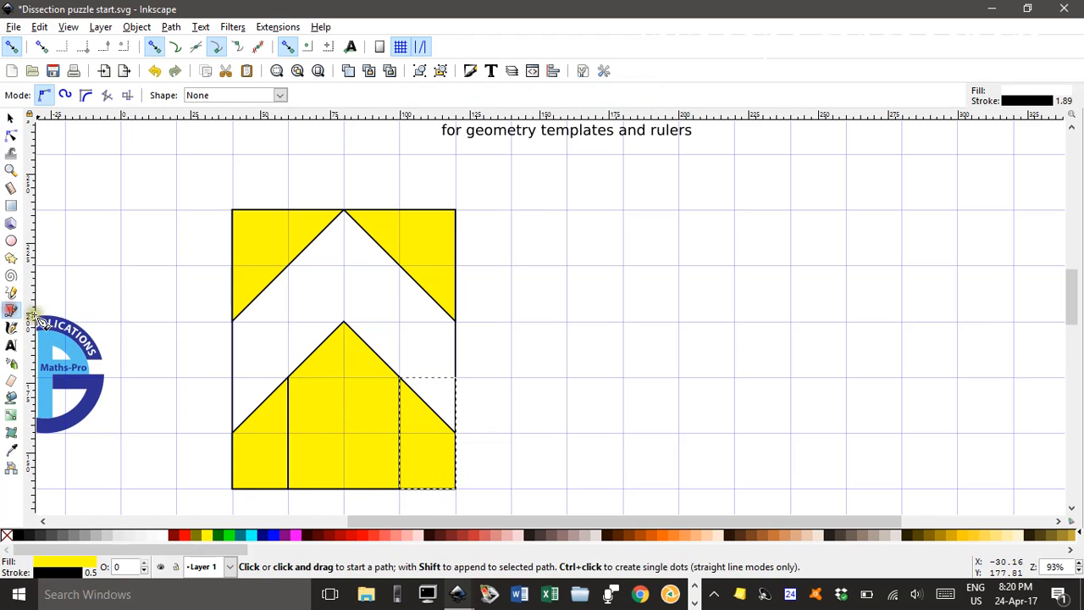
{"action": "left_click", "coordinate": [233, 432]}
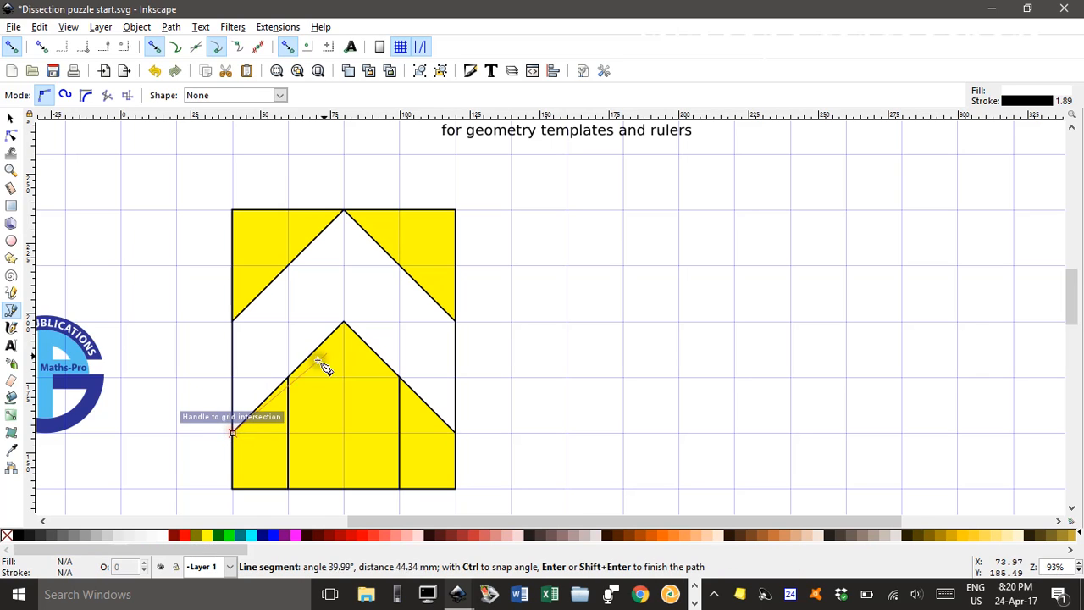
{"action": "left_click", "coordinate": [343, 322]}
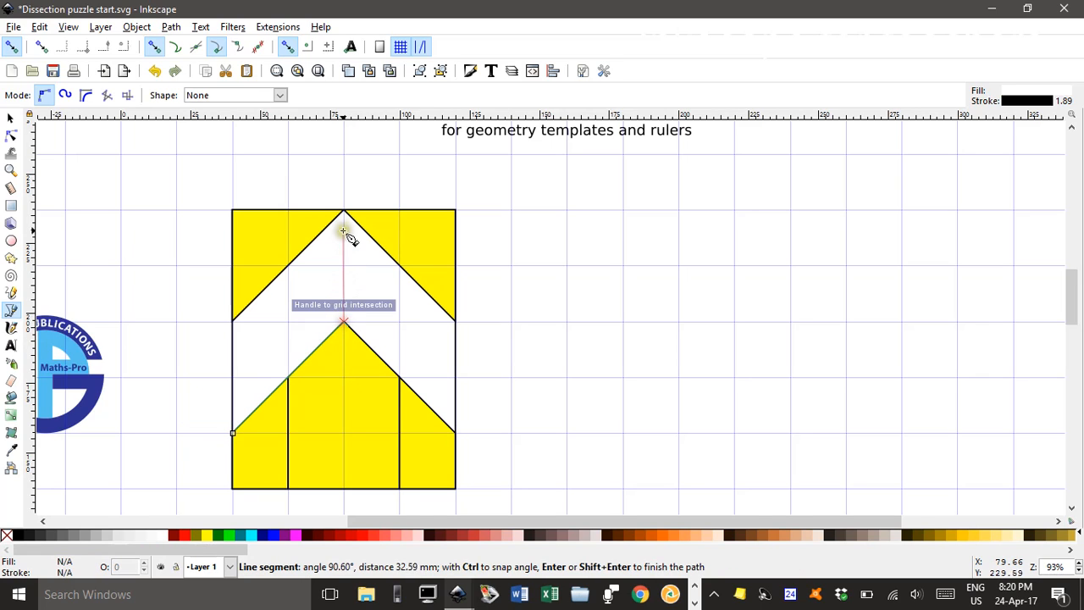
{"action": "left_click", "coordinate": [343, 211]}
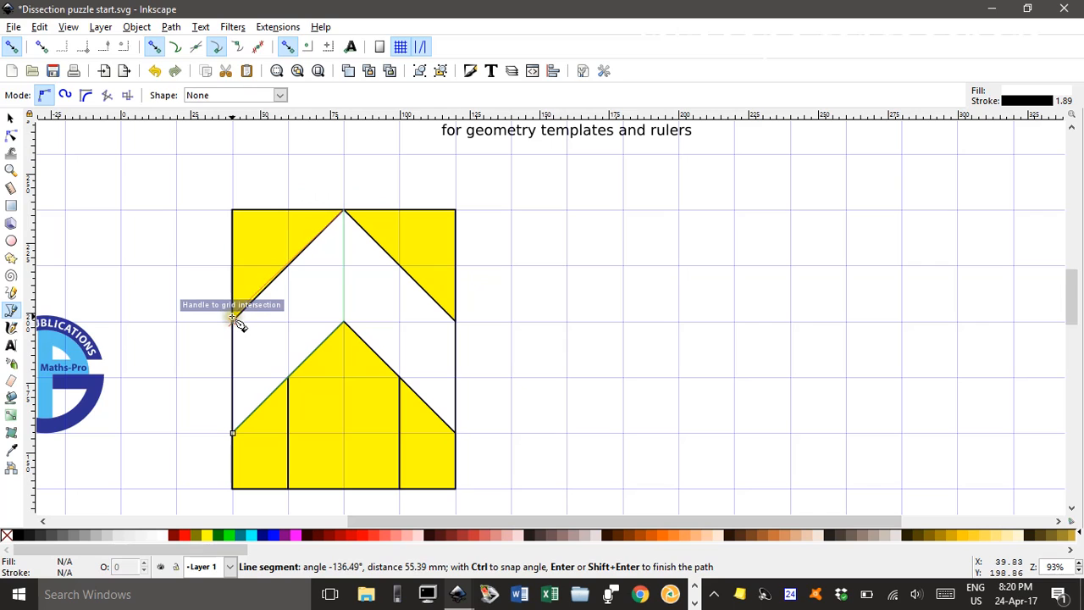
{"action": "left_click", "coordinate": [234, 320]}
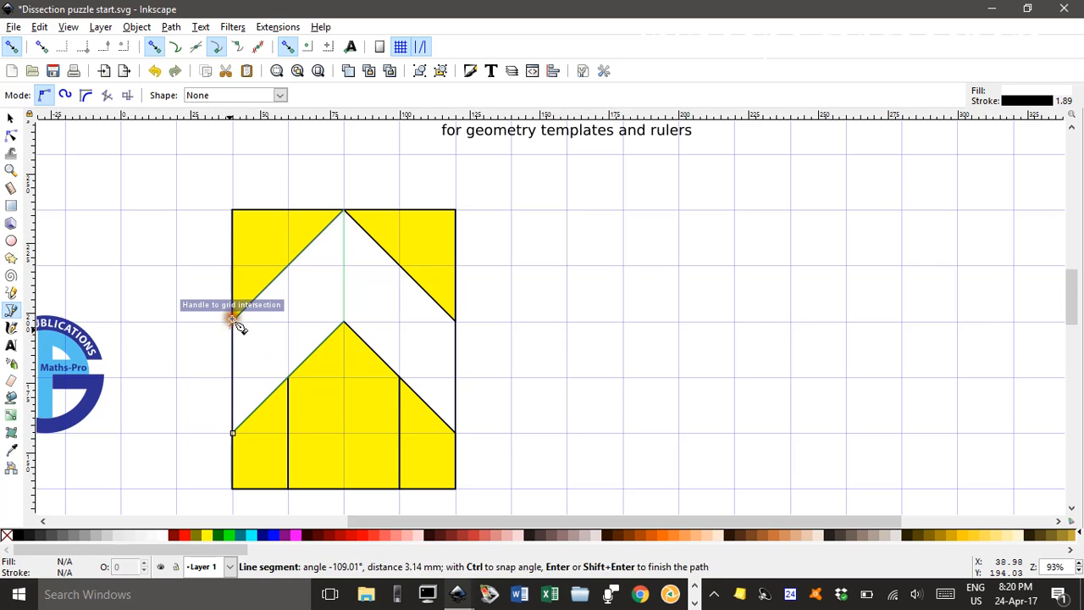
{"action": "left_click", "coordinate": [234, 433]}
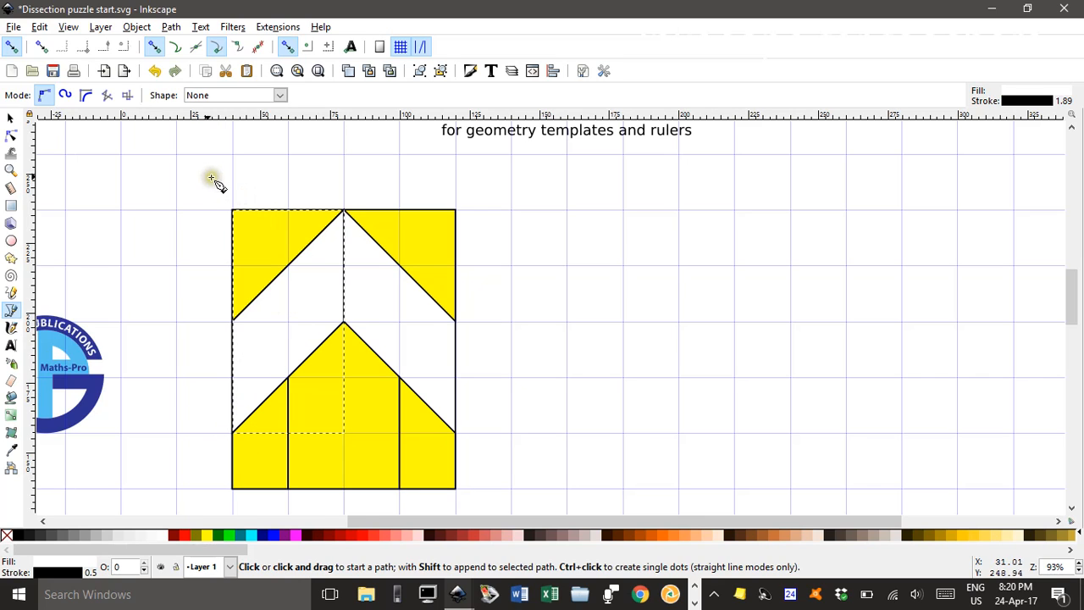
{"action": "left_click", "coordinate": [11, 117]}
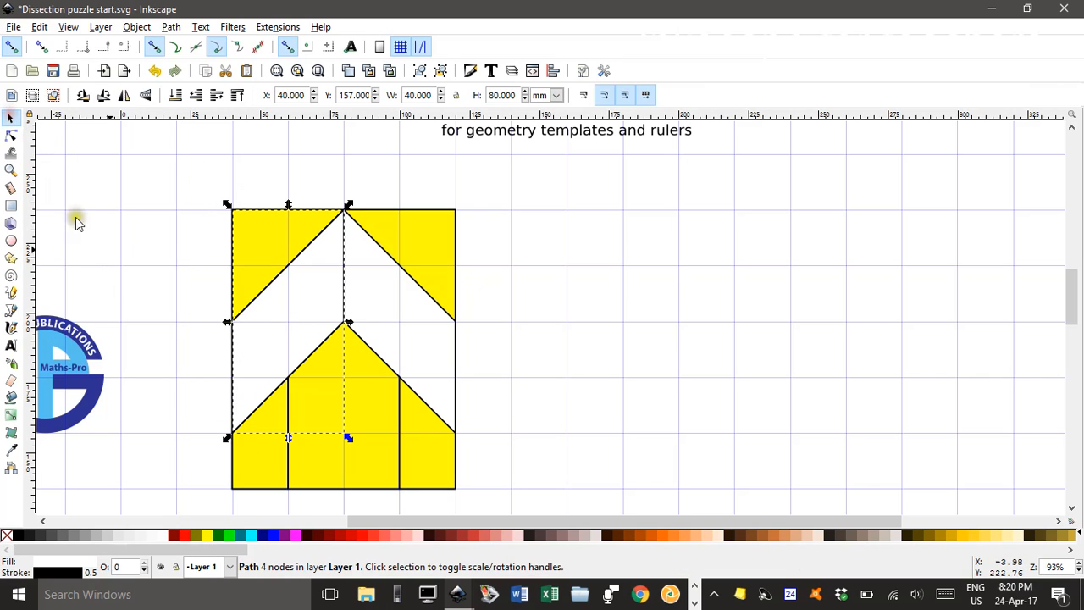
{"action": "left_click", "coordinate": [230, 537]}
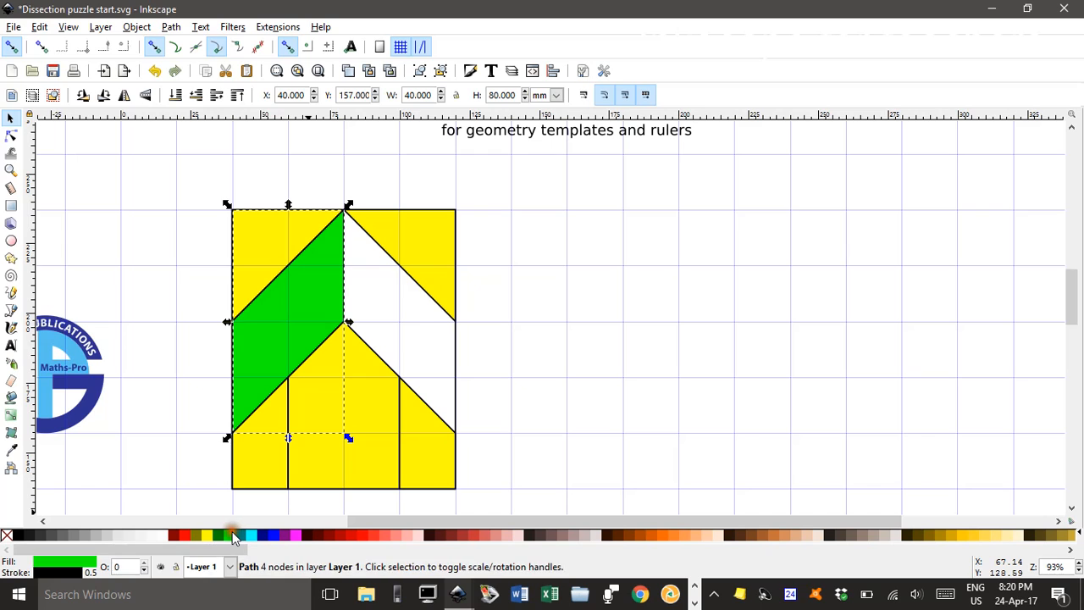
{"action": "left_click", "coordinate": [207, 537]}
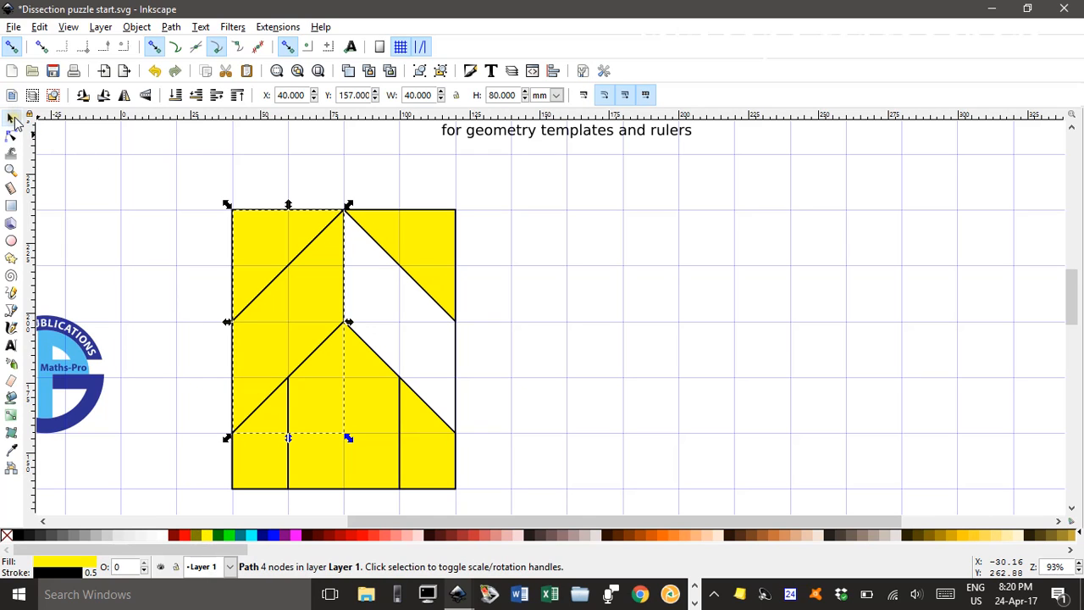
{"action": "key", "text": "ctrl+s"}
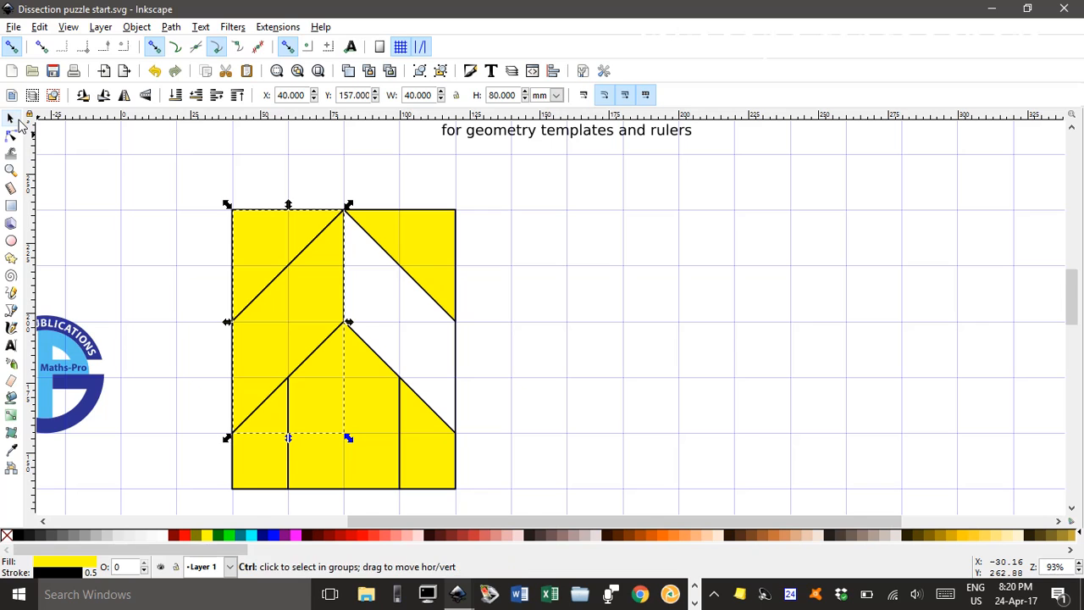
Duplicate the yellow parallelogram, flip the copy horizontally and move it into the matching gap on the rectangle's right half
{"action": "key", "text": "ctrl+d"}
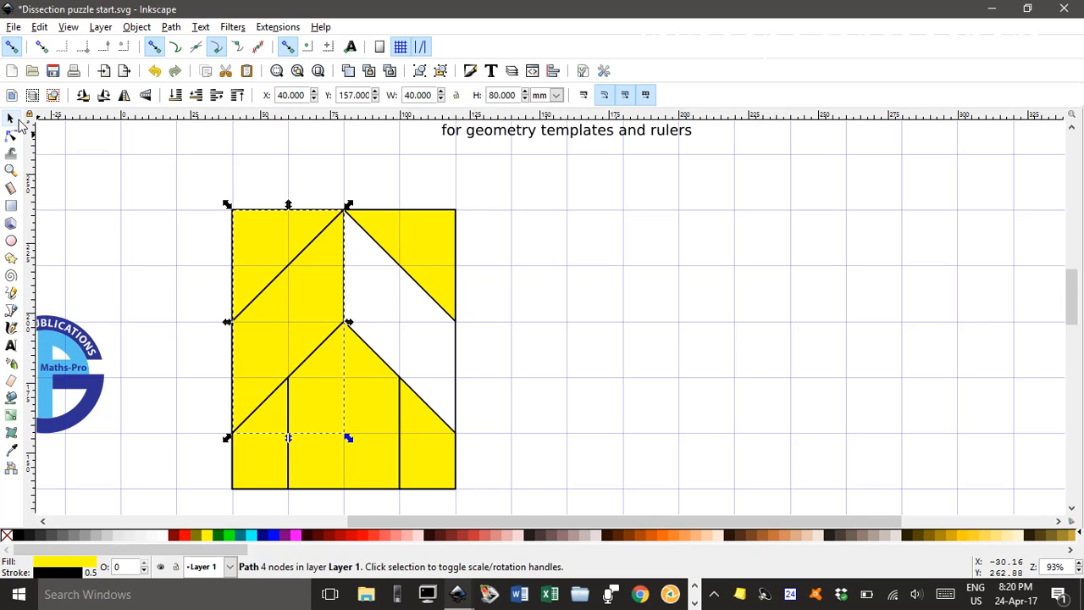
{"action": "left_click", "coordinate": [127, 98]}
{"action": "left_click_drag", "start_coordinate": [295, 322], "coordinate": [410, 326]}
{"action": "left_click", "coordinate": [598, 300]}
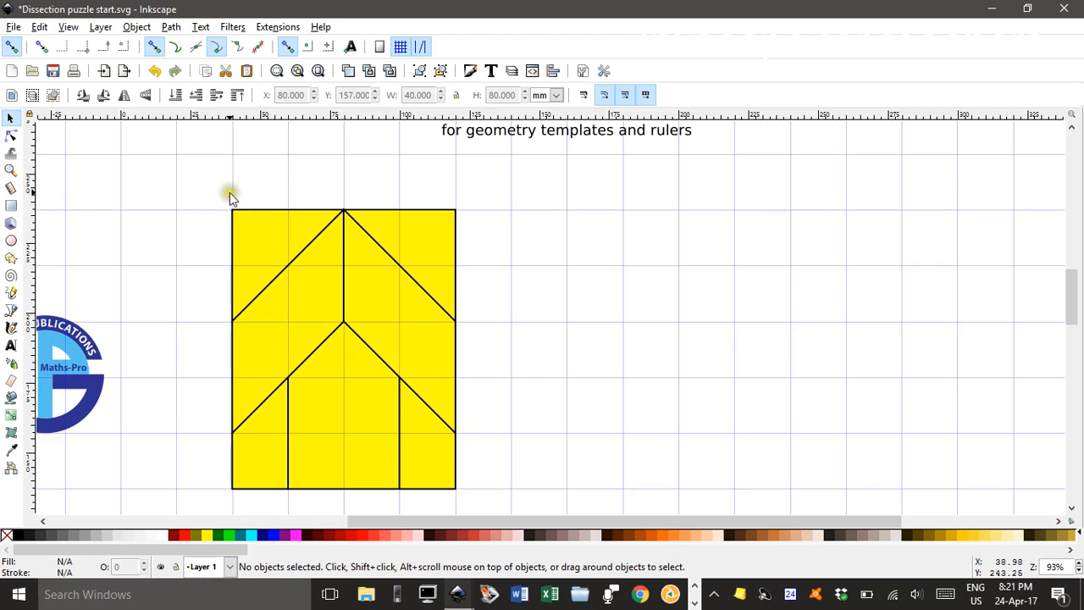
Hide the page grid and fill the rectangle and all its puzzle pieces black
{"action": "left_click", "coordinate": [69, 28]}
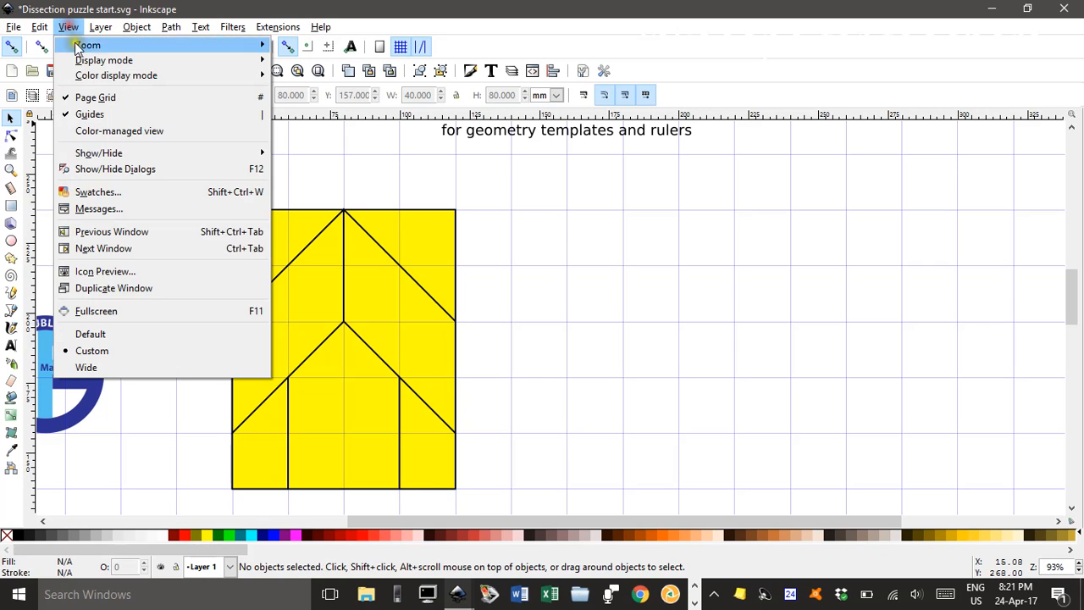
{"action": "left_click", "coordinate": [99, 98]}
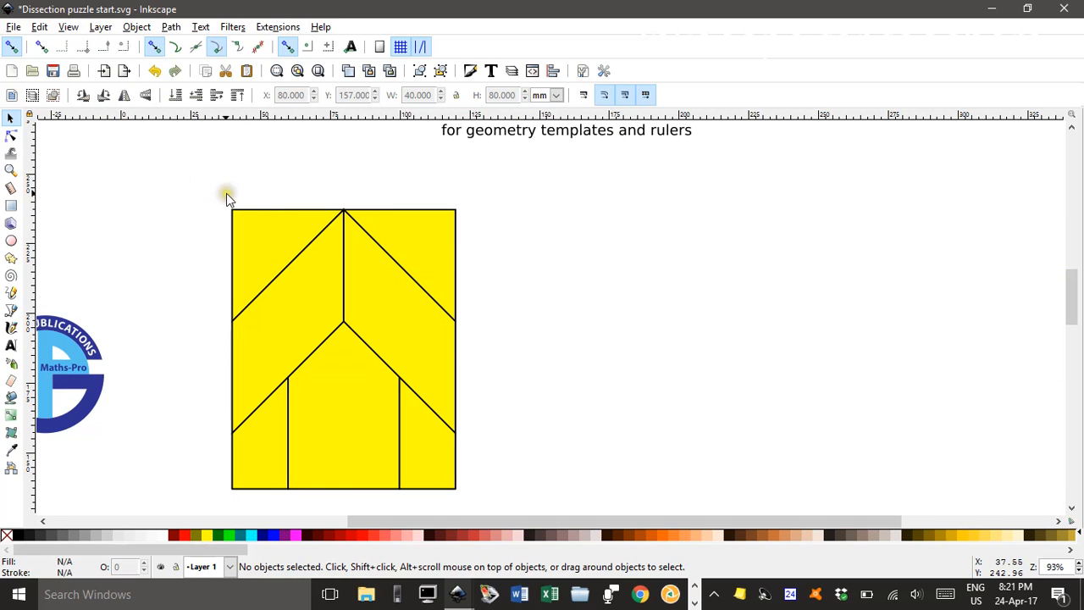
{"action": "left_click_drag", "start_coordinate": [189, 189], "coordinate": [502, 506]}
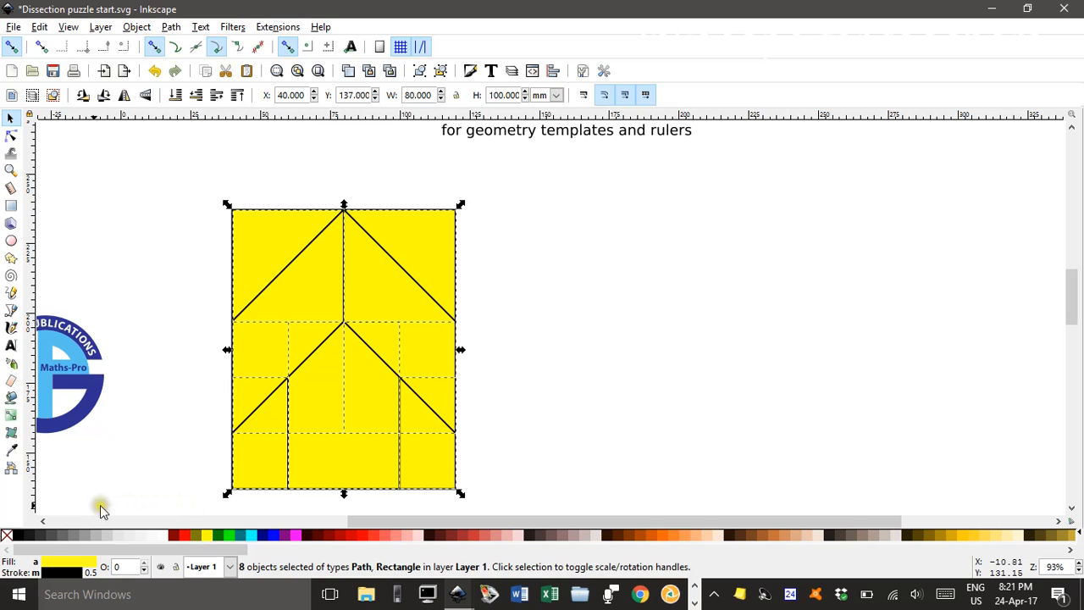
{"action": "left_click", "coordinate": [17, 534]}
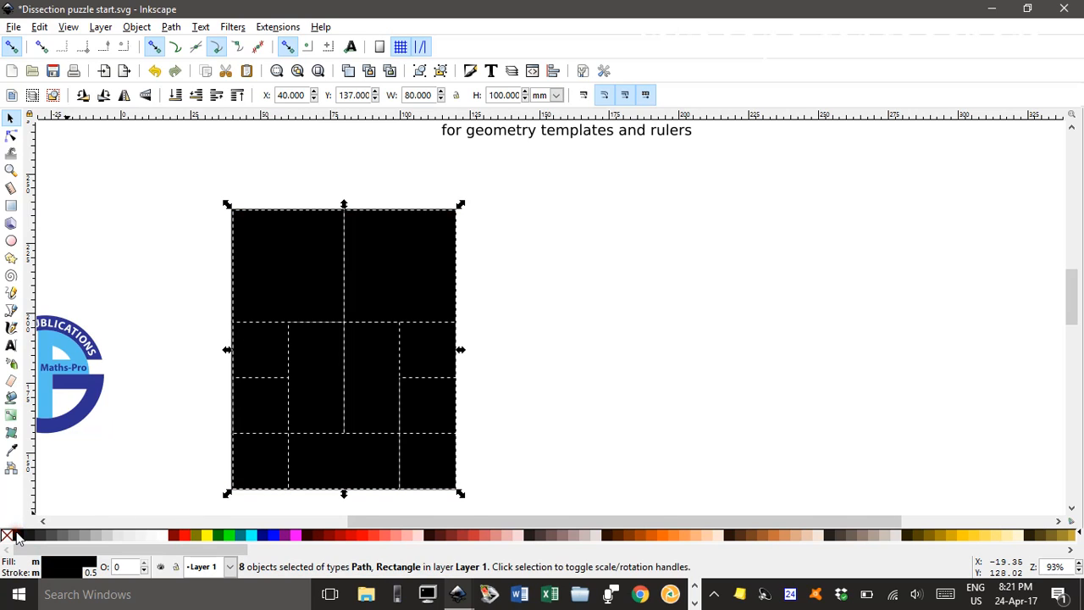
{"action": "left_click", "coordinate": [576, 349]}
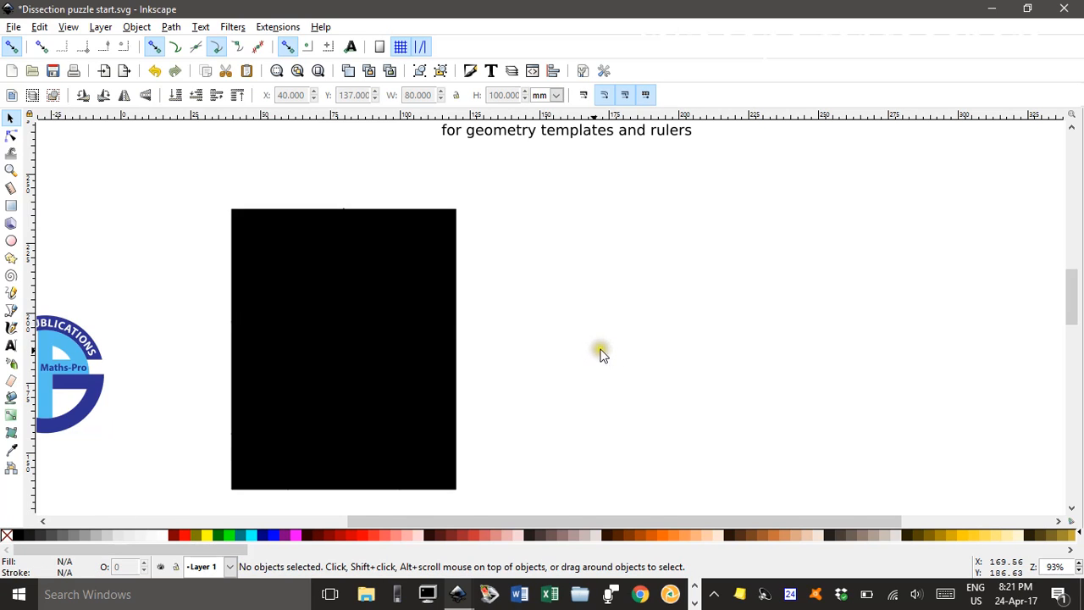
Set the stroke of the rectangle and all its puzzle pieces to white
{"action": "left_click_drag", "start_coordinate": [182, 182], "coordinate": [524, 507]}
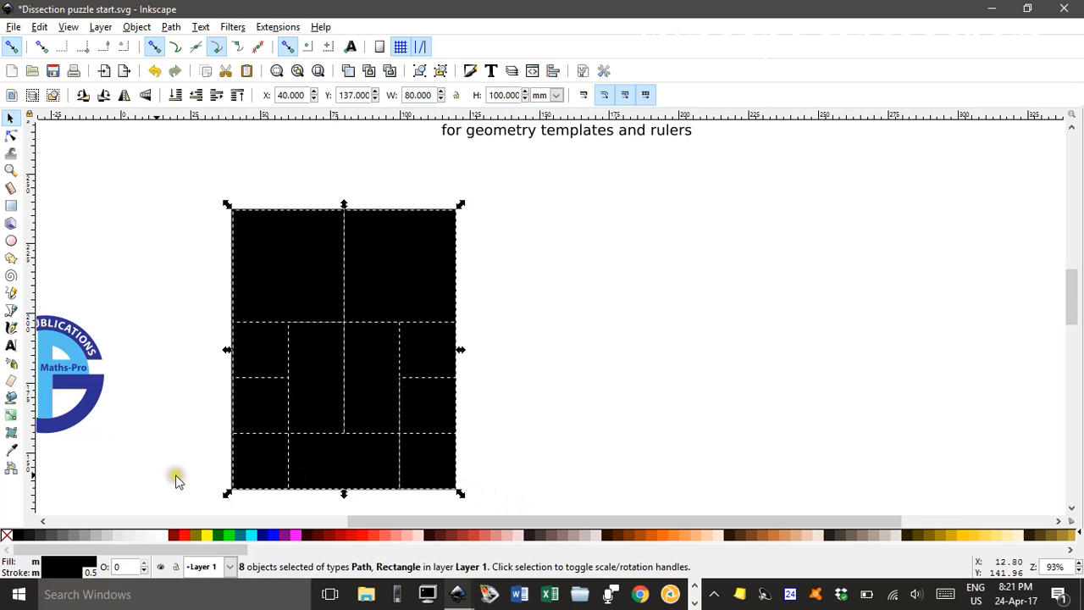
{"action": "left_click", "coordinate": [162, 536], "text": "shift"}
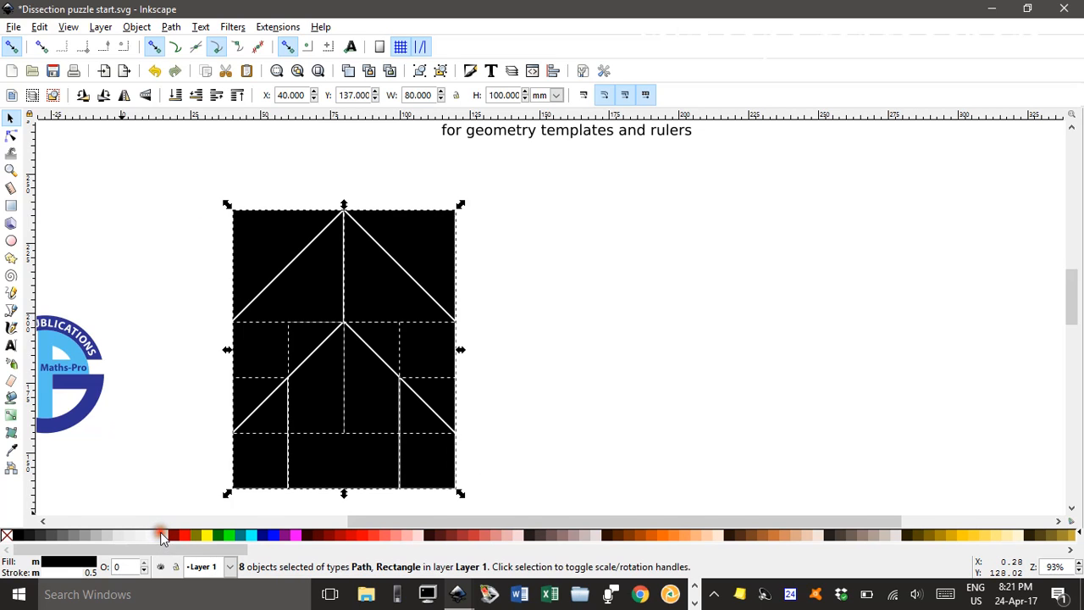
{"action": "left_click", "coordinate": [529, 392]}
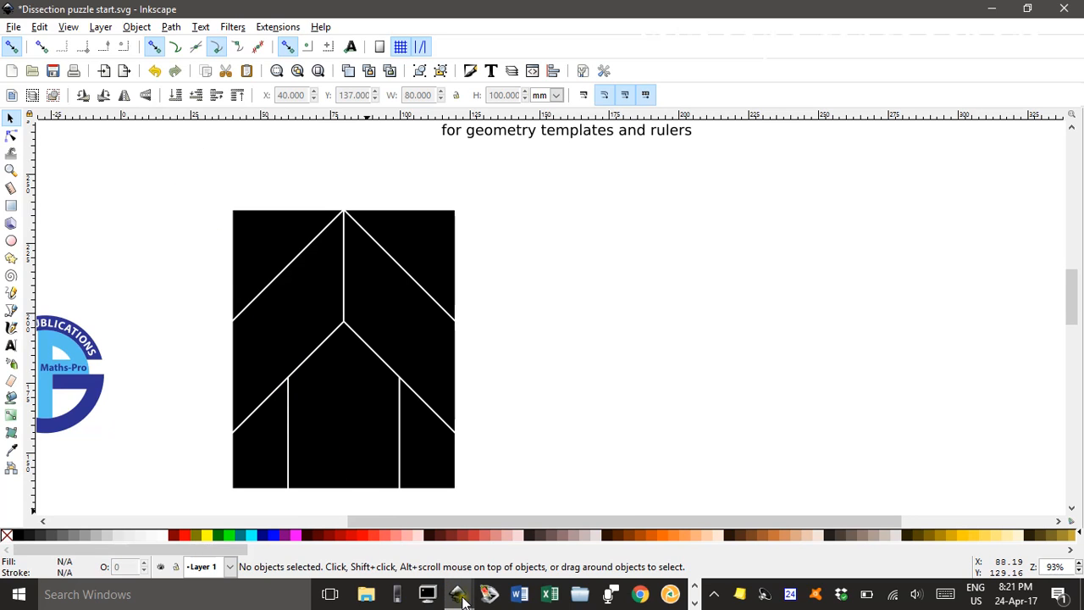
Switch to the Dissection puzzle.svg drawing and set the stroke of the three small silhouette figures to white
{"action": "mouse_move", "coordinate": [462, 599]}
{"action": "left_click", "coordinate": [536, 548]}
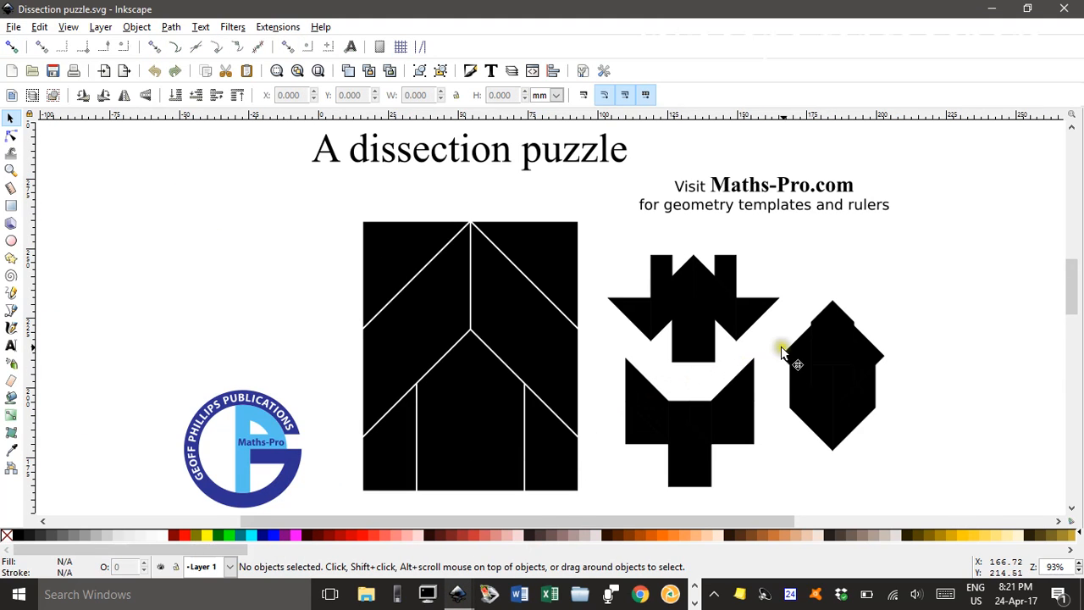
{"action": "mouse_move", "coordinate": [861, 347]}
{"action": "left_mouse_down"}
{"action": "mouse_move", "coordinate": [683, 294]}
{"action": "mouse_move", "coordinate": [618, 293]}
{"action": "left_mouse_up"}
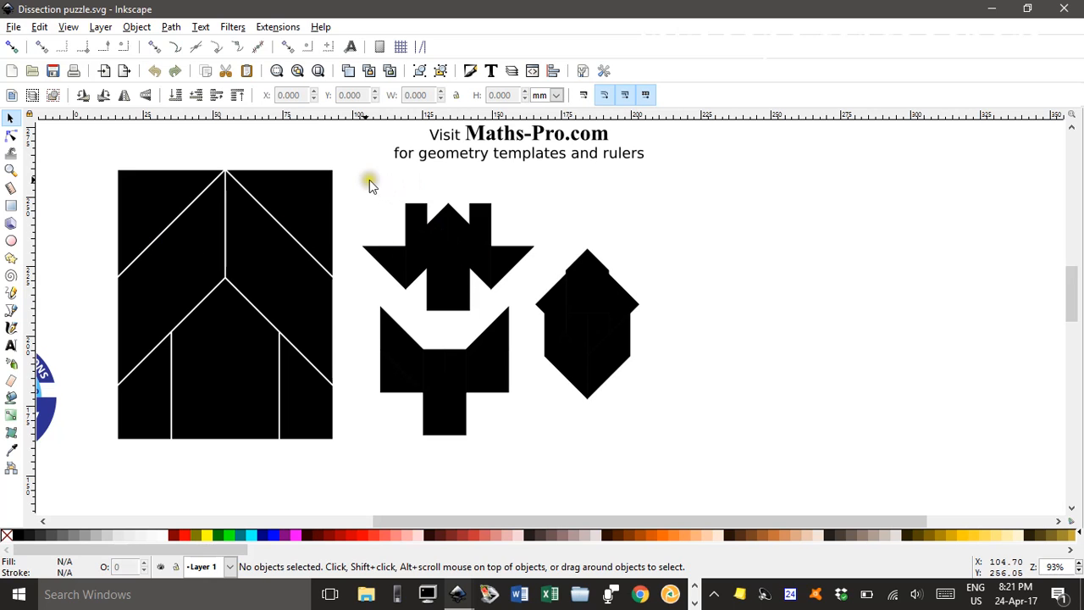
{"action": "left_click_drag", "start_coordinate": [348, 178], "coordinate": [698, 482]}
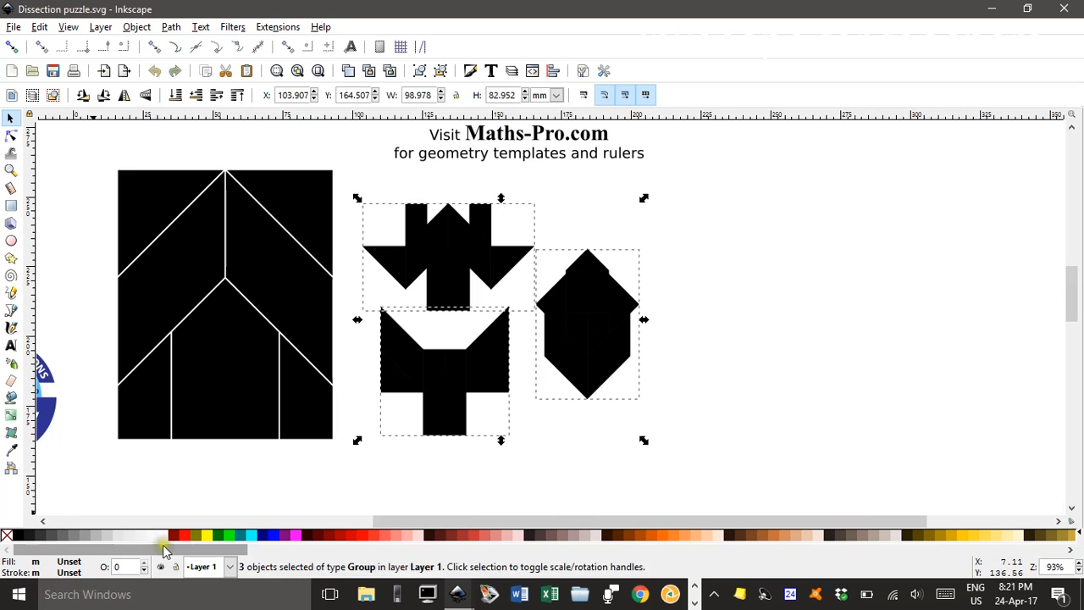
{"action": "left_click", "coordinate": [166, 536], "text": "shift"}
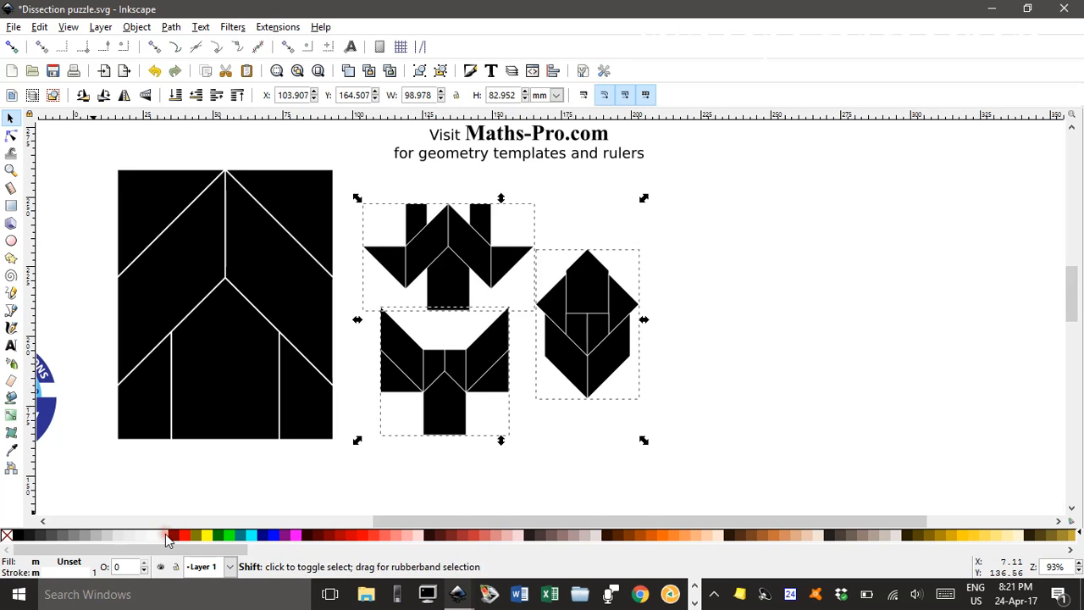
Examine how the puzzle pieces are arranged within the three small figures and compare them with the large rectangle
{"action": "scroll", "coordinate": [519, 376], "scroll_direction": "up", "scroll_amount": 2, "text": "ctrl"}
{"action": "scroll", "coordinate": [515, 367], "scroll_direction": "up", "scroll_amount": 2}
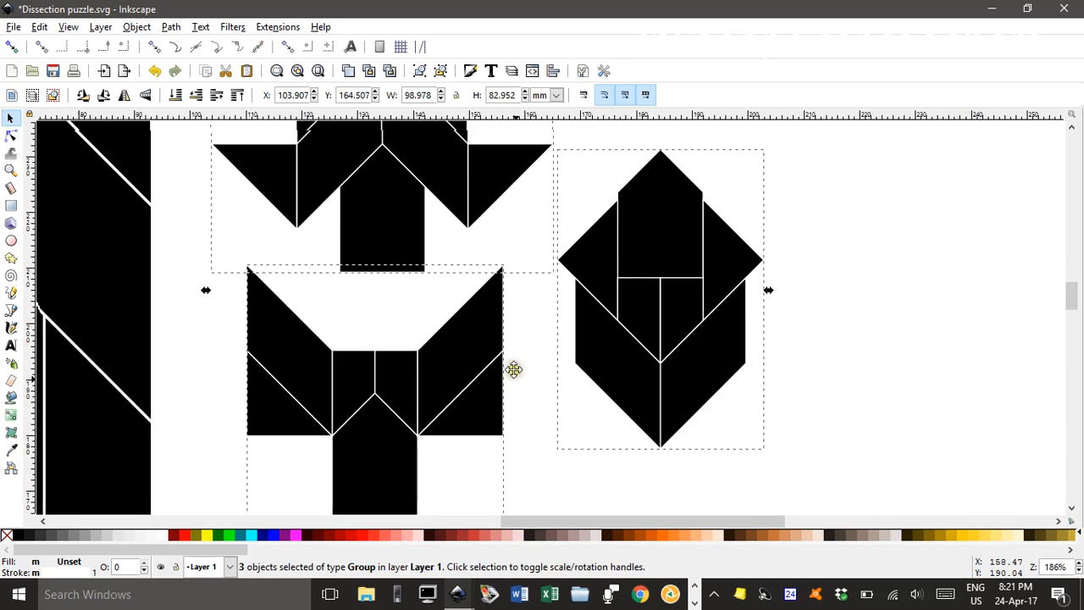
{"action": "left_click", "coordinate": [844, 370]}
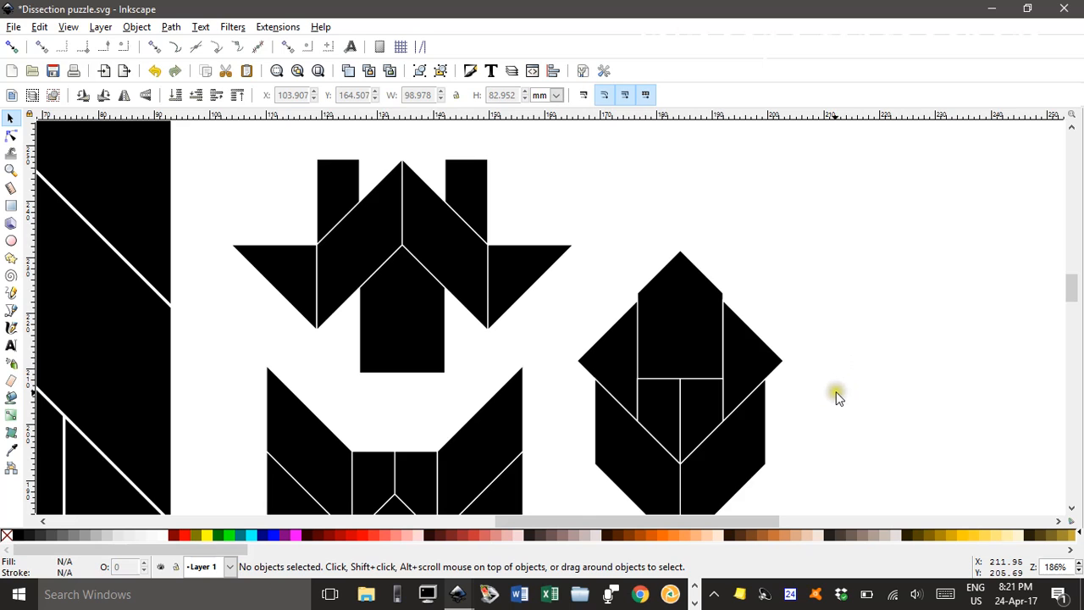
{"action": "mouse_move", "coordinate": [836, 395]}
{"action": "left_mouse_down"}
{"action": "mouse_move", "coordinate": [858, 255]}
{"action": "mouse_move", "coordinate": [847, 382]}
{"action": "mouse_move", "coordinate": [779, 382]}
{"action": "mouse_move", "coordinate": [847, 380]}
{"action": "left_mouse_up"}
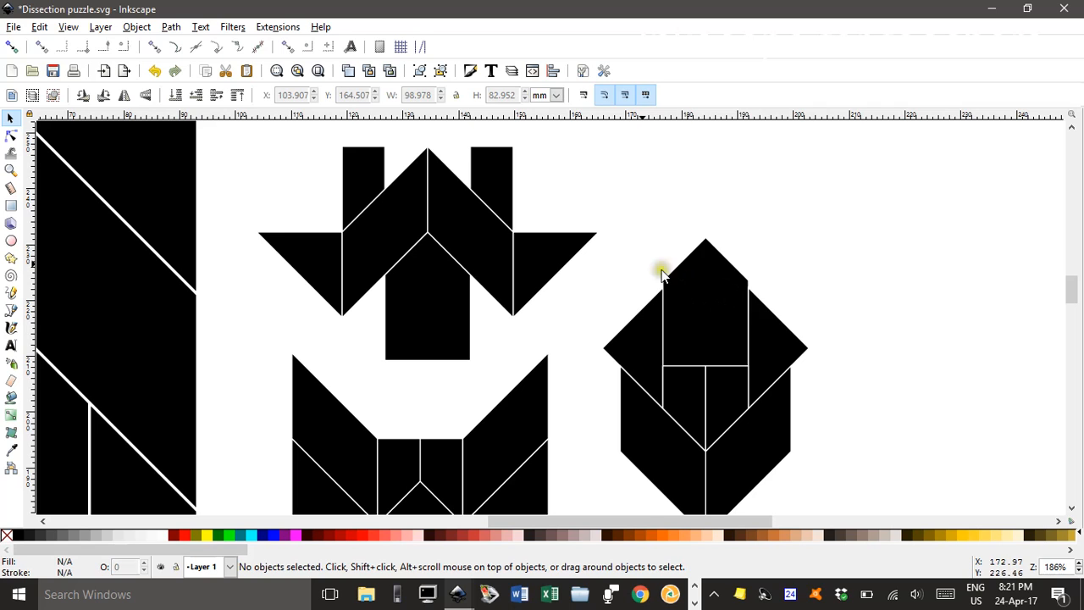
{"action": "mouse_move", "coordinate": [596, 284]}
{"action": "left_mouse_down"}
{"action": "mouse_move", "coordinate": [595, 164]}
{"action": "mouse_move", "coordinate": [592, 269]}
{"action": "left_mouse_up"}
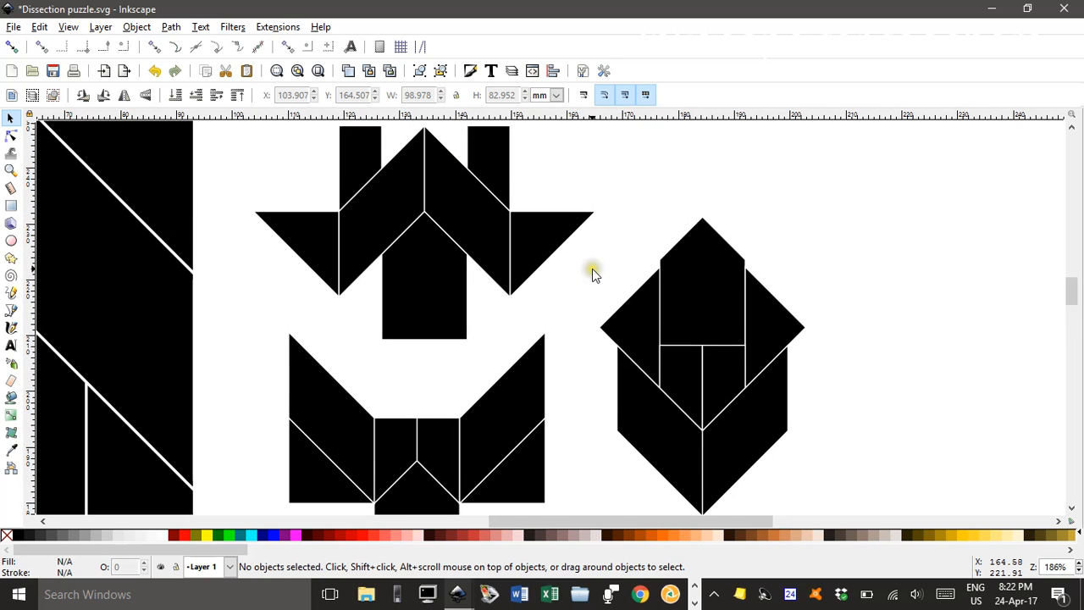
{"action": "scroll", "coordinate": [572, 266], "scroll_direction": "down", "scroll_amount": 2, "text": "ctrl"}
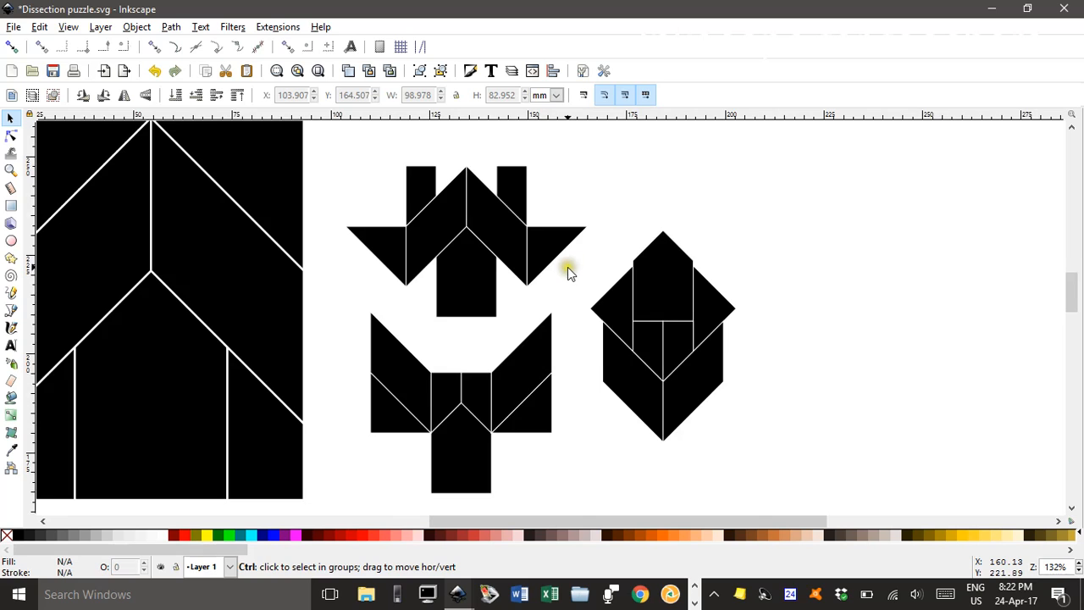
{"action": "scroll", "coordinate": [651, 323], "scroll_direction": "up", "scroll_amount": 1, "text": "ctrl"}
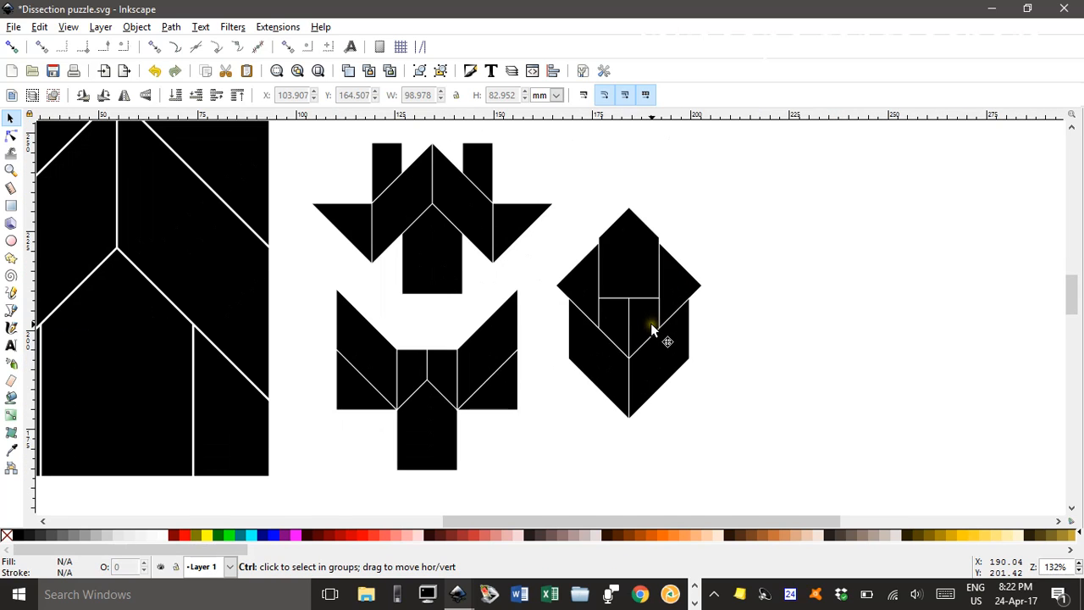
{"action": "scroll", "coordinate": [651, 323], "scroll_direction": "down", "scroll_amount": 1, "text": "ctrl"}
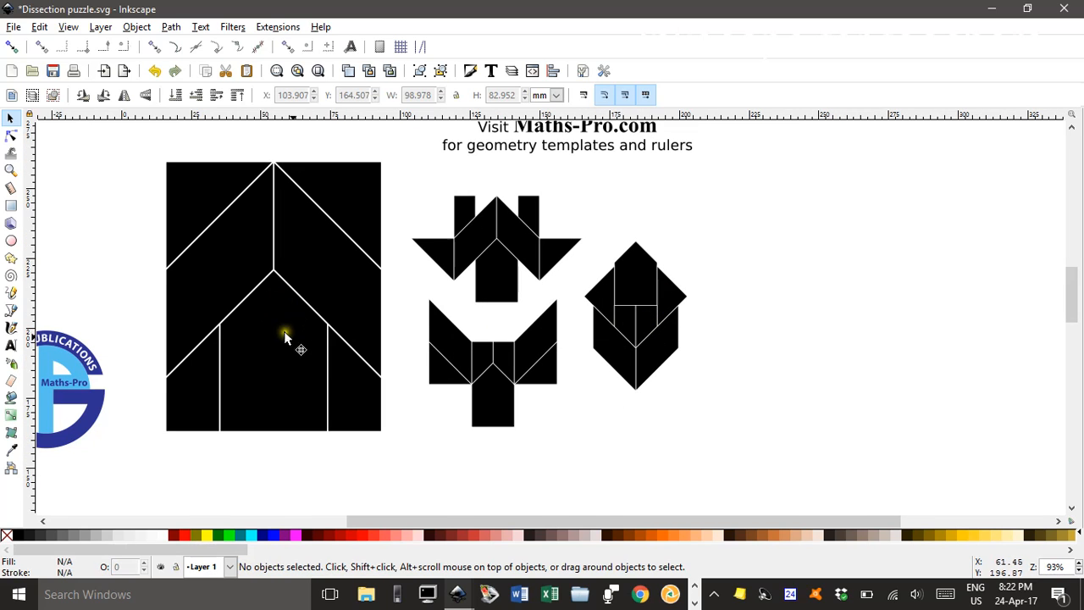
In the Dissection puzzle start.svg drawing, move the house-shaped piece out beside the puzzle and delete the black rectangle behind the pieces
{"action": "left_click", "coordinate": [457, 594]}
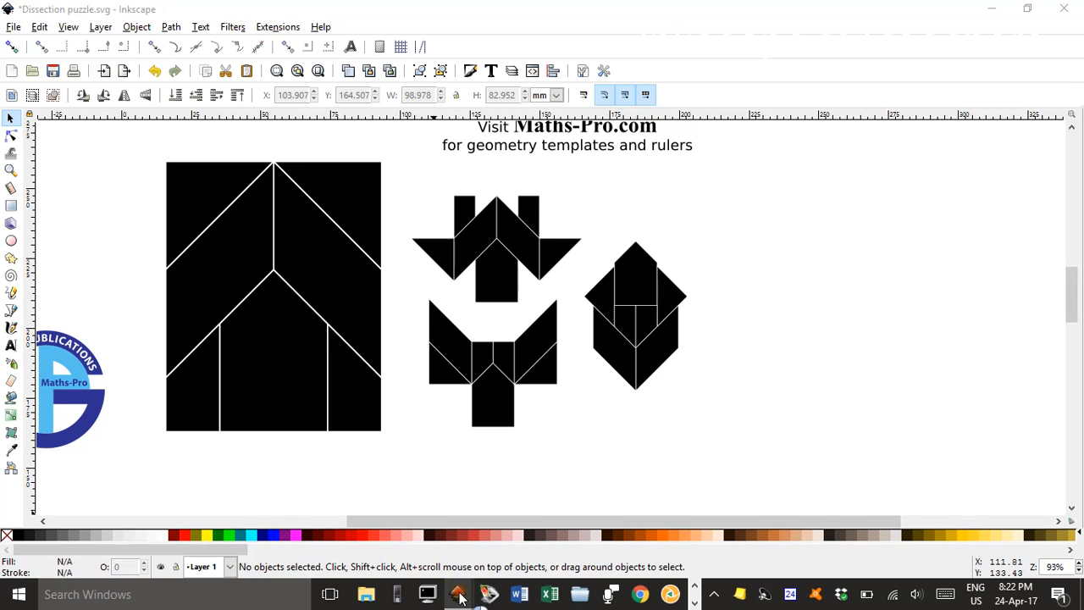
{"action": "left_click", "coordinate": [381, 521]}
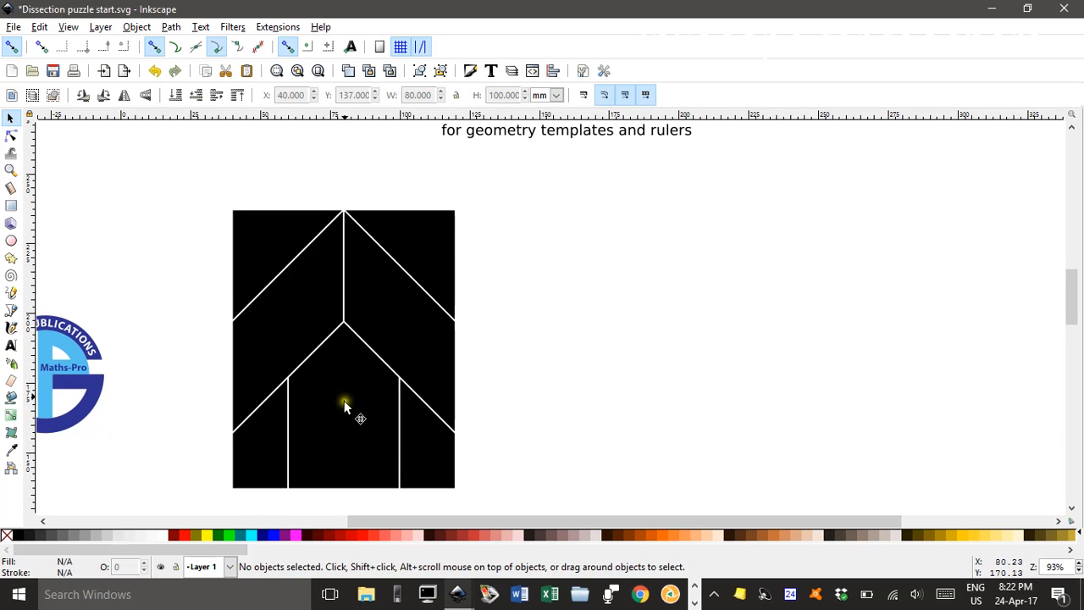
{"action": "left_click_drag", "start_coordinate": [347, 410], "coordinate": [604, 414]}
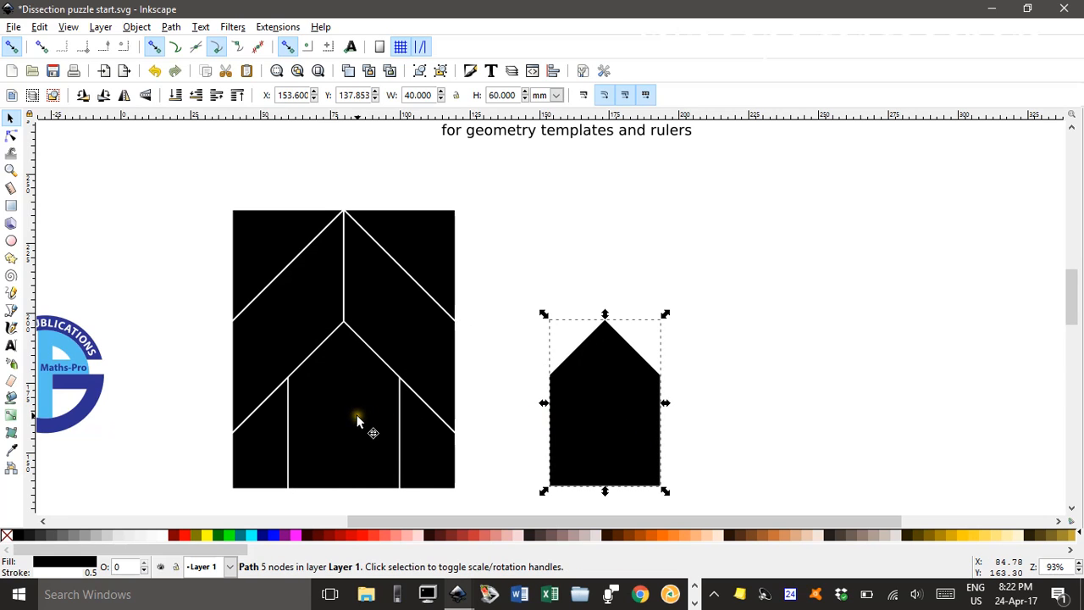
{"action": "left_click_drag", "start_coordinate": [357, 421], "coordinate": [170, 366]}
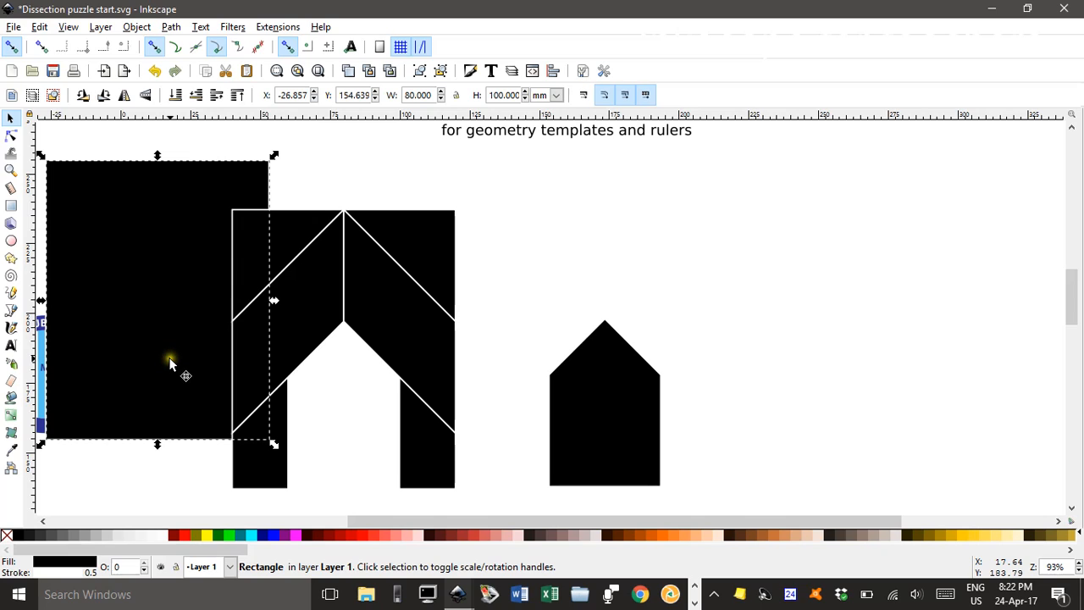
{"action": "key", "text": "Delete"}
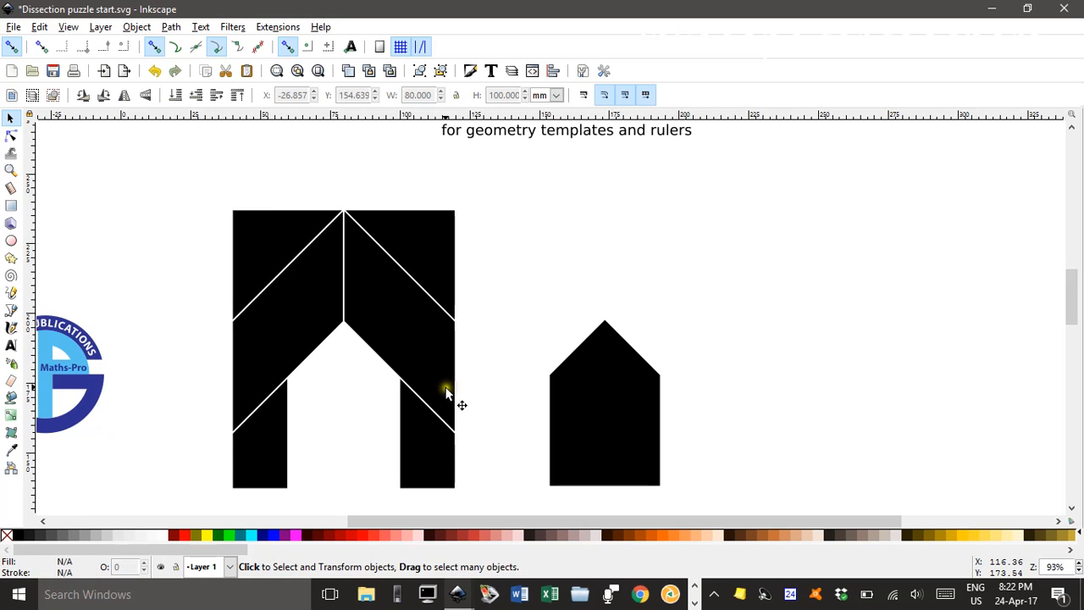
Rotate the separated house-shaped piece 90° clockwise so that its tip points right
{"action": "left_click", "coordinate": [618, 416]}
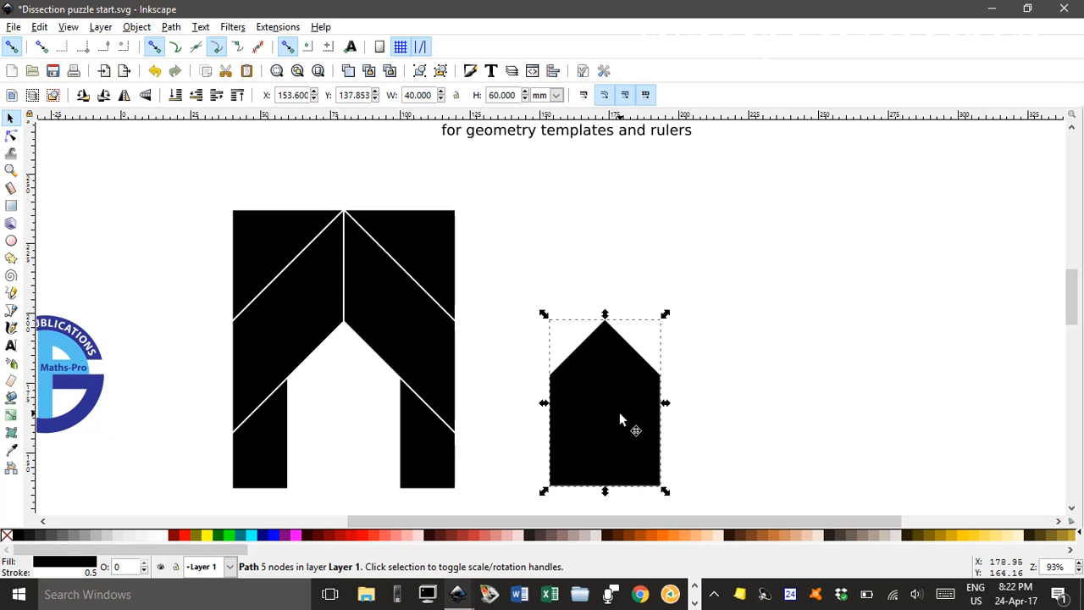
{"action": "key", "text": "bracketleft"}
{"action": "key", "text": "bracketleft"}
{"action": "key", "text": "bracketleft"}
{"action": "key", "text": "bracketleft"}
{"action": "key", "text": "bracketleft"}
{"action": "key", "text": "bracketleft"}
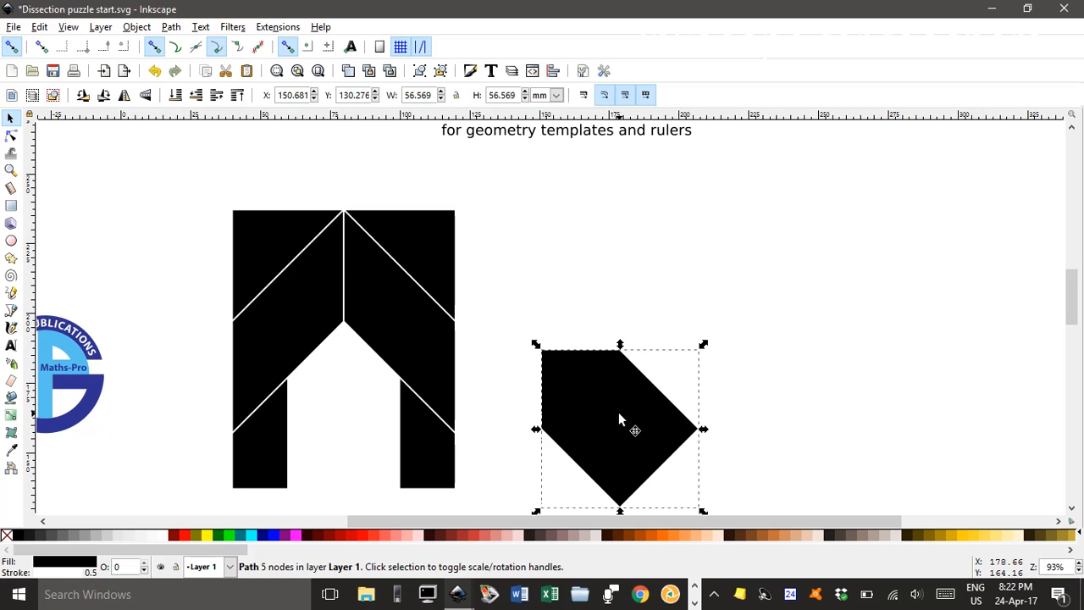
{"action": "key", "text": "bracketleft"}
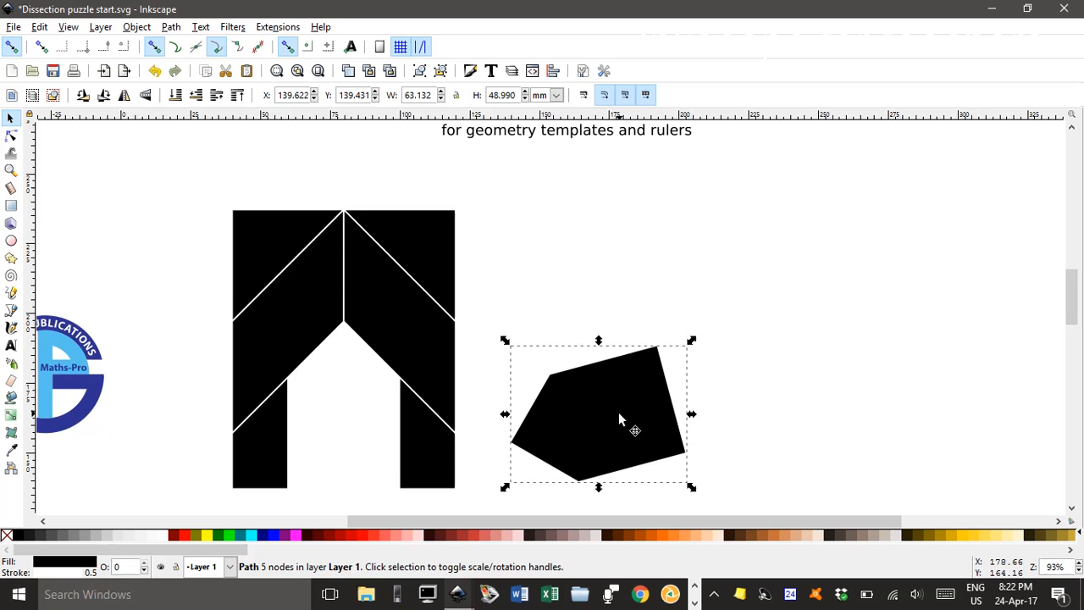
{"action": "key", "text": "bracketright"}
{"action": "key", "text": "bracketright"}
{"action": "key", "text": "bracketright"}
{"action": "key", "text": "bracketright"}
{"action": "key", "text": "bracketright"}
{"action": "key", "text": "bracketright"}
{"action": "key", "text": "bracketright"}
{"action": "key", "text": "bracketright"}
{"action": "key", "text": "bracketright"}
{"action": "key", "text": "bracketright"}
{"action": "key", "text": "bracketright"}
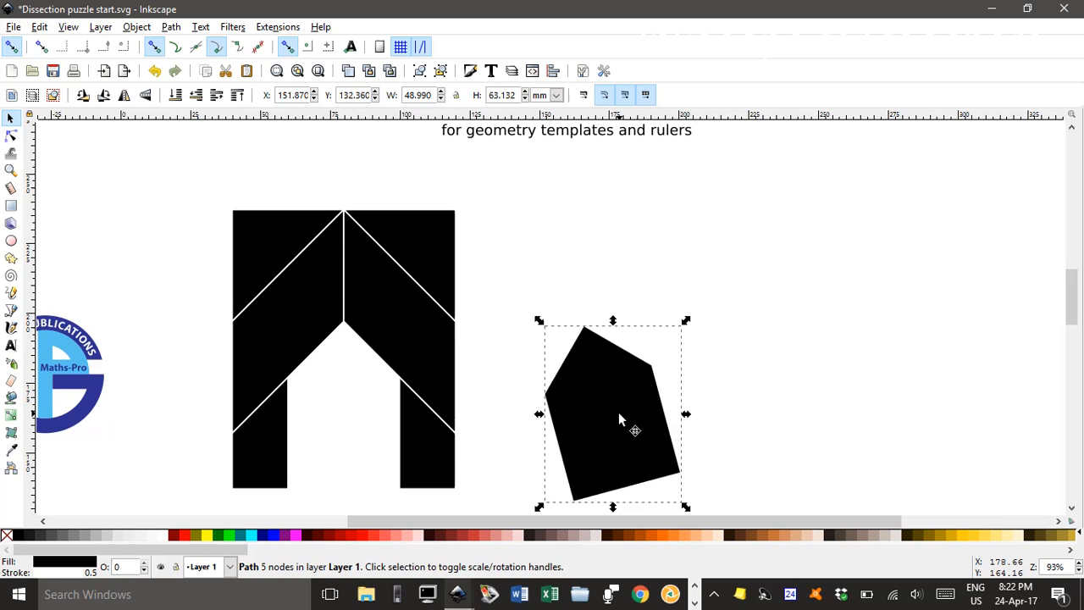
{"action": "key", "text": "bracketright"}
{"action": "key", "text": "bracketright"}
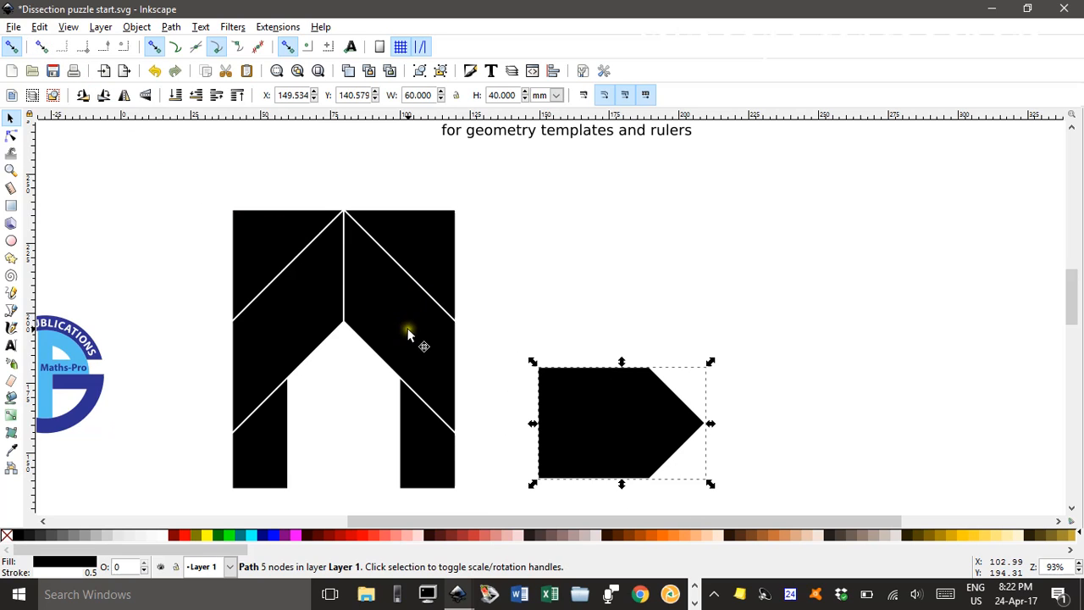
Place the two parallelogram pieces side by side in a V, meeting at the tip of the rotated house-shaped piece
{"action": "left_click_drag", "start_coordinate": [412, 331], "coordinate": [672, 320]}
{"action": "scroll", "coordinate": [784, 333], "scroll_direction": "down", "scroll_amount": 1}
{"action": "scroll", "coordinate": [784, 333], "scroll_direction": "down", "scroll_amount": 1}
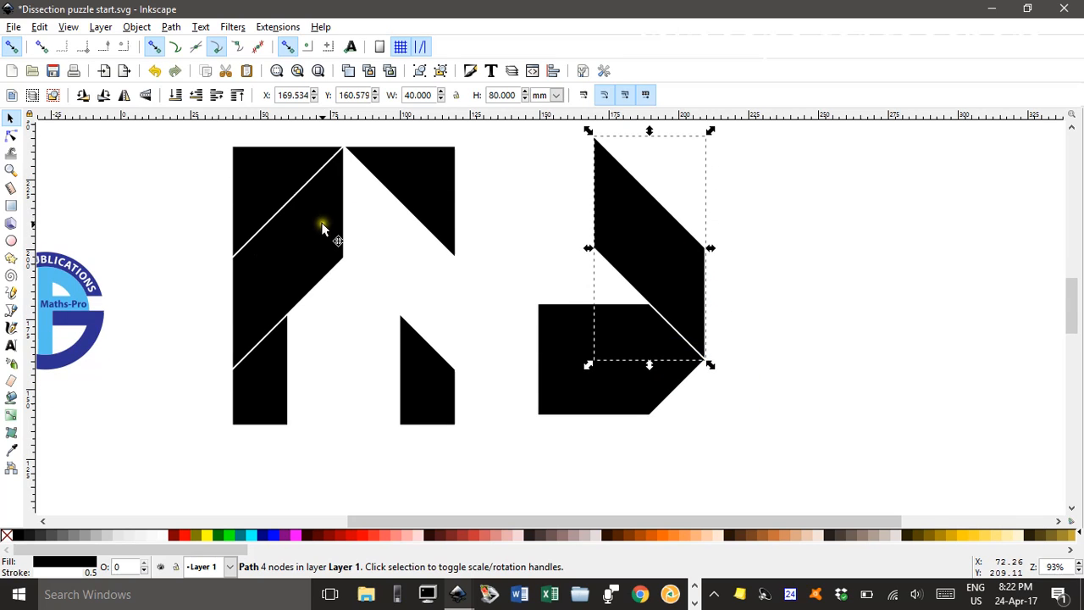
{"action": "left_click_drag", "start_coordinate": [322, 225], "coordinate": [791, 233]}
Rotate one triangle 90° clockwise and fit it under the V's right arm, with the other triangle placed unrotated against its vertical edge
{"action": "left_click_drag", "start_coordinate": [414, 164], "coordinate": [829, 330]}
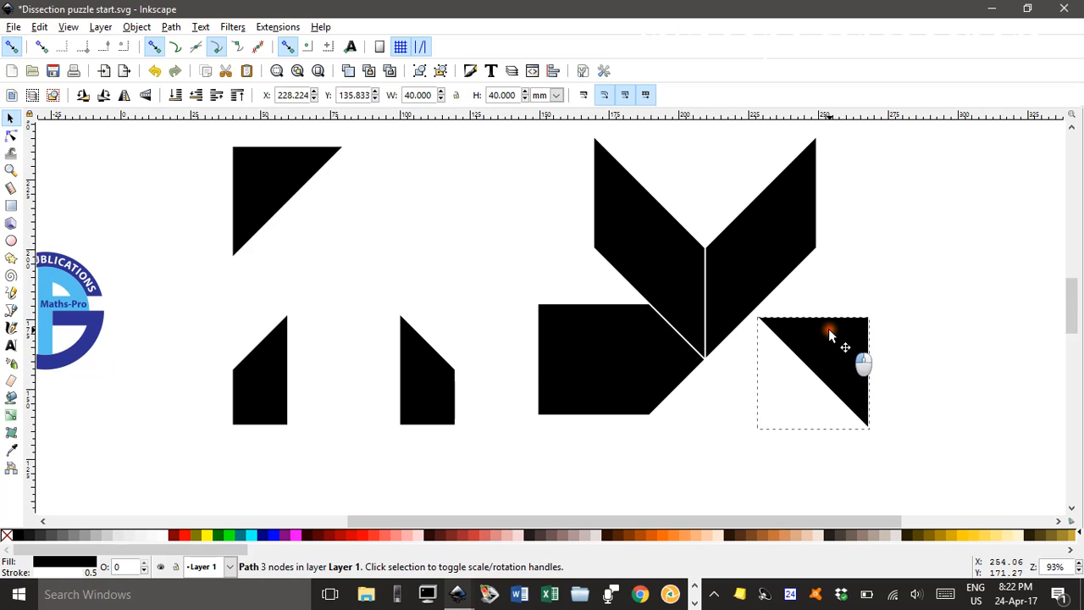
{"action": "key", "text": "bracketright"}
{"action": "key", "text": "bracketright"}
{"action": "key", "text": "bracketright"}
{"action": "key", "text": "bracketright"}
{"action": "key", "text": "bracketright"}
{"action": "key", "text": "bracketright"}
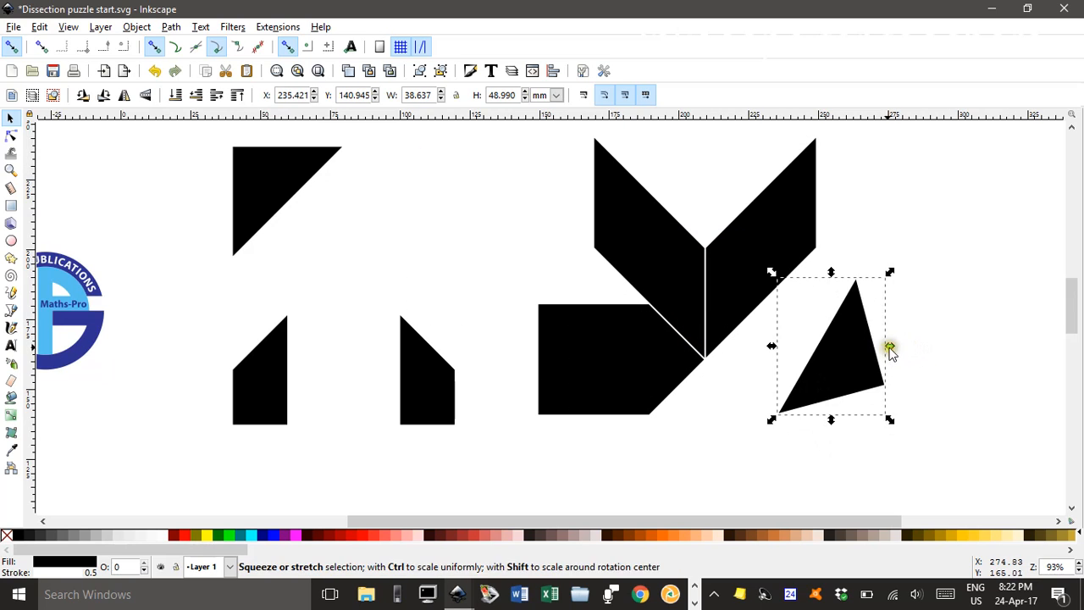
{"action": "left_click_drag", "start_coordinate": [854, 365], "coordinate": [740, 382]}
{"action": "left_click_drag", "start_coordinate": [253, 196], "coordinate": [794, 341]}
Fit one small trapezoid against the house-shaped piece's flat end and attach the other, rotated 90° clockwise, along its slanted edge
{"action": "left_click_drag", "start_coordinate": [426, 364], "coordinate": [155, 232]}
{"action": "left_click_drag", "start_coordinate": [259, 387], "coordinate": [514, 376]}
{"action": "left_click_drag", "start_coordinate": [187, 236], "coordinate": [462, 329]}
{"action": "key", "text": "bracketright"}
{"action": "key", "text": "bracketright"}
{"action": "key", "text": "bracketright"}
{"action": "key", "text": "bracketright"}
{"action": "key", "text": "bracketright"}
{"action": "key", "text": "bracketright"}
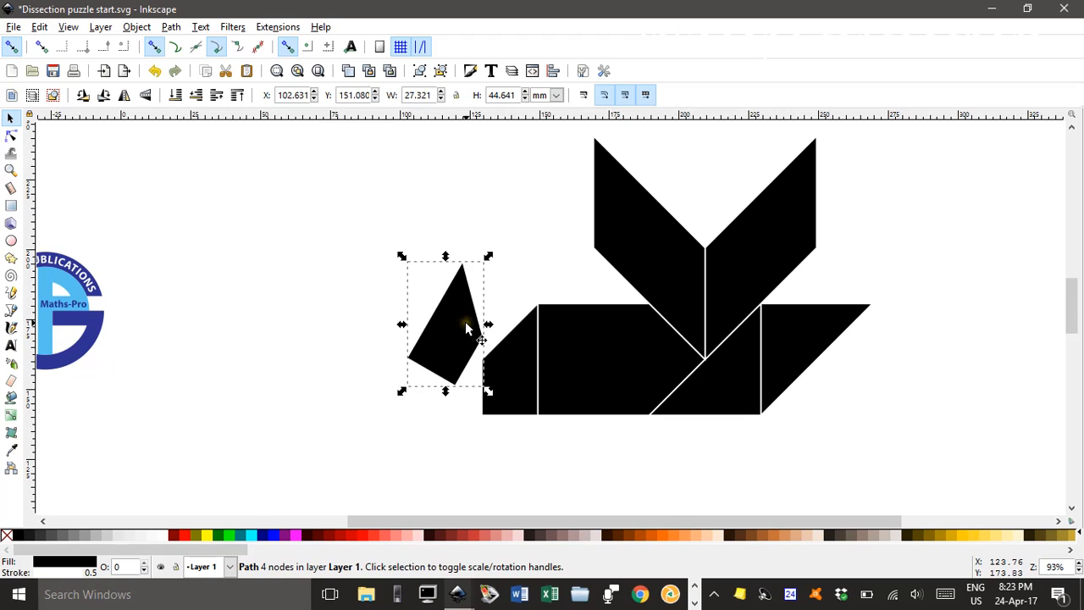
{"action": "left_click_drag", "start_coordinate": [451, 320], "coordinate": [478, 314]}
{"action": "left_click", "coordinate": [430, 231]}
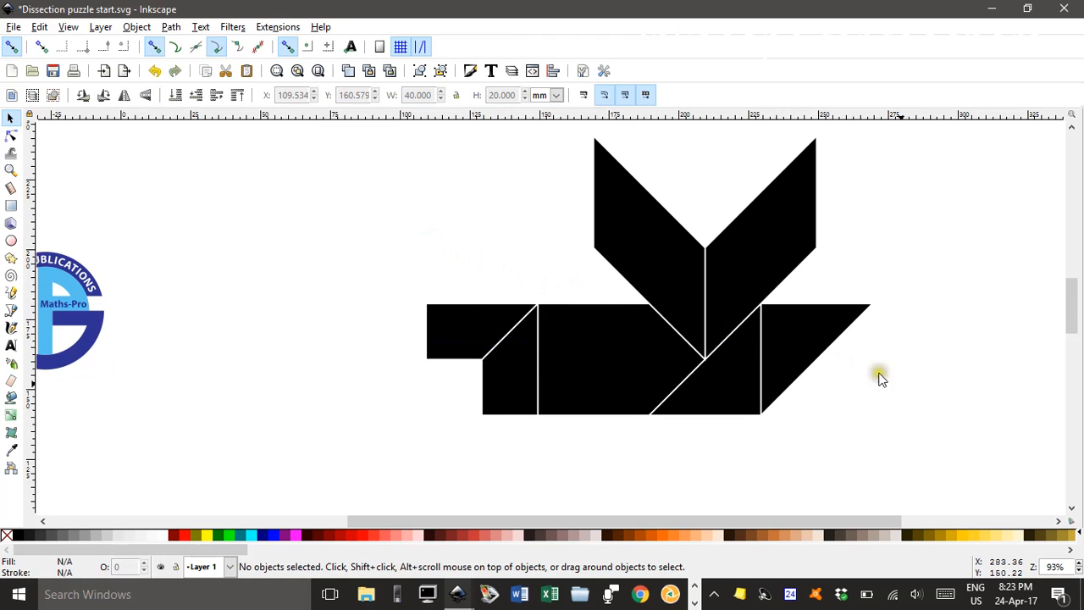
Set the stroke of all seven pieces of the assembled figure to black
{"action": "scroll", "coordinate": [882, 396], "scroll_direction": "up", "scroll_amount": 1}
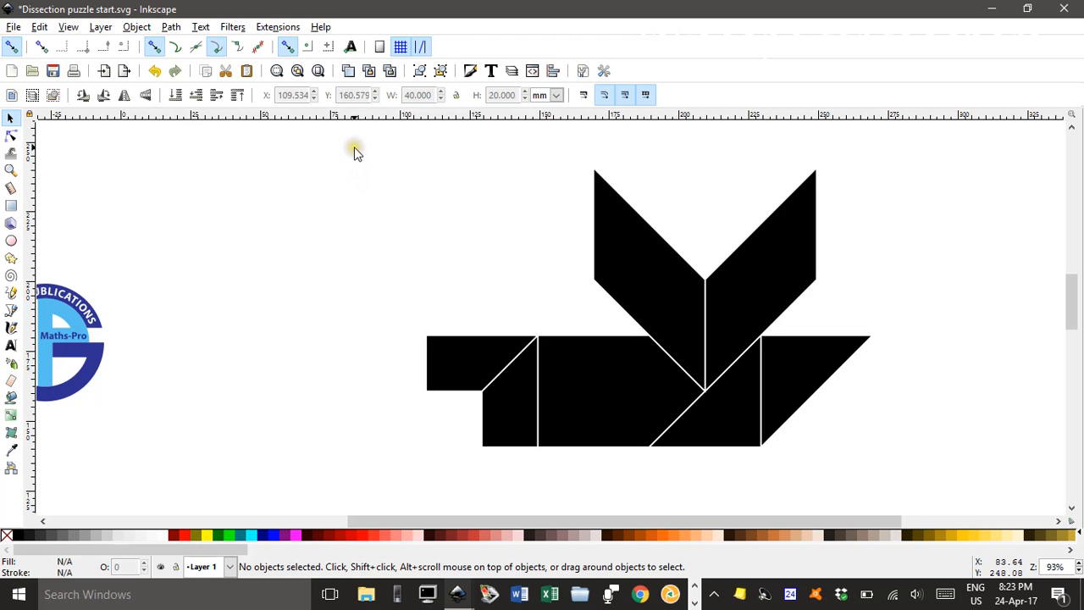
{"action": "mouse_move", "coordinate": [354, 142]}
{"action": "left_mouse_down"}
{"action": "mouse_move", "coordinate": [511, 219]}
{"action": "mouse_move", "coordinate": [889, 450]}
{"action": "mouse_move", "coordinate": [925, 484]}
{"action": "left_mouse_up"}
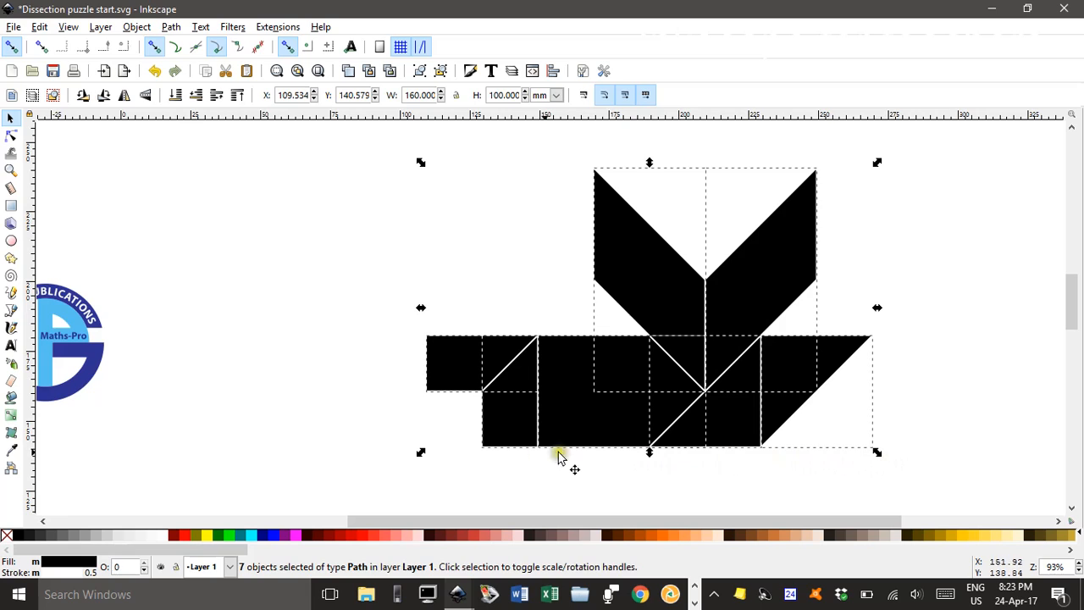
{"action": "left_click", "coordinate": [18, 537], "text": "shift"}
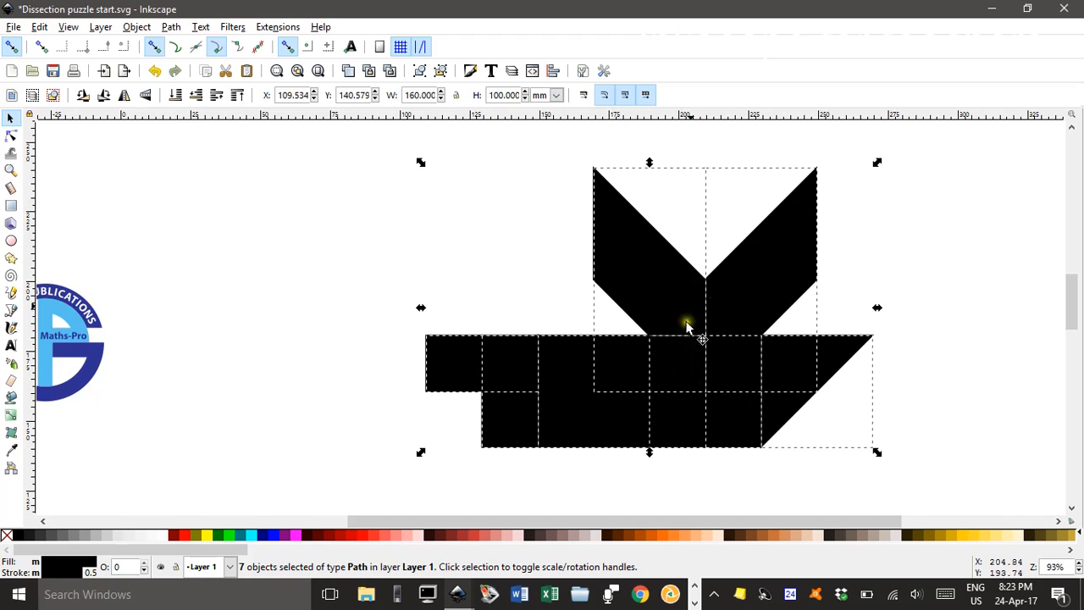
Check the stroke width and style of the figure's seven pieces, leaving nothing selected
{"action": "left_click", "coordinate": [470, 73]}
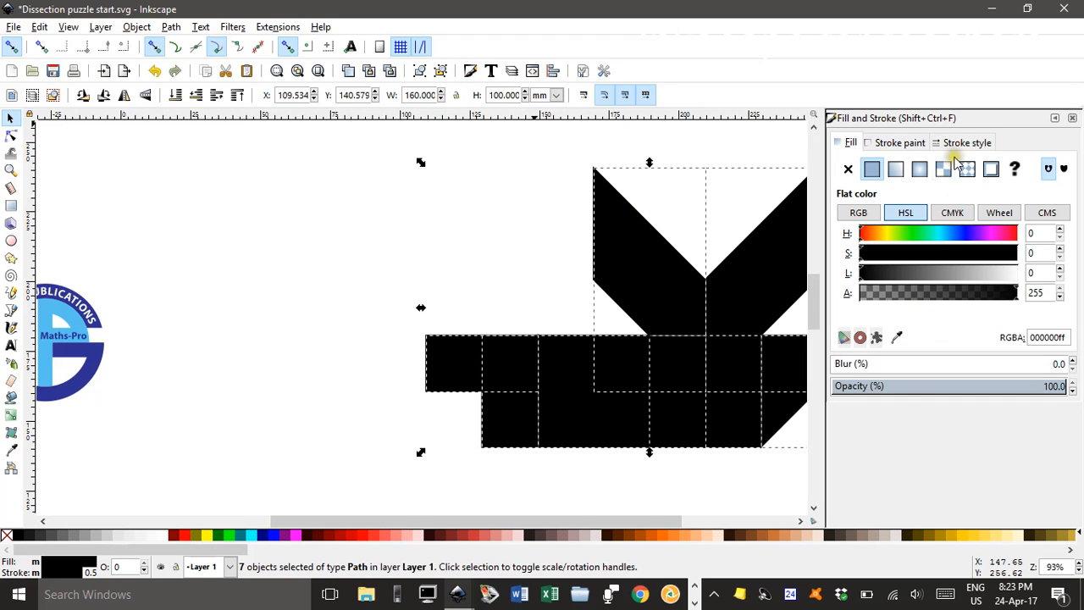
{"action": "left_click", "coordinate": [961, 143]}
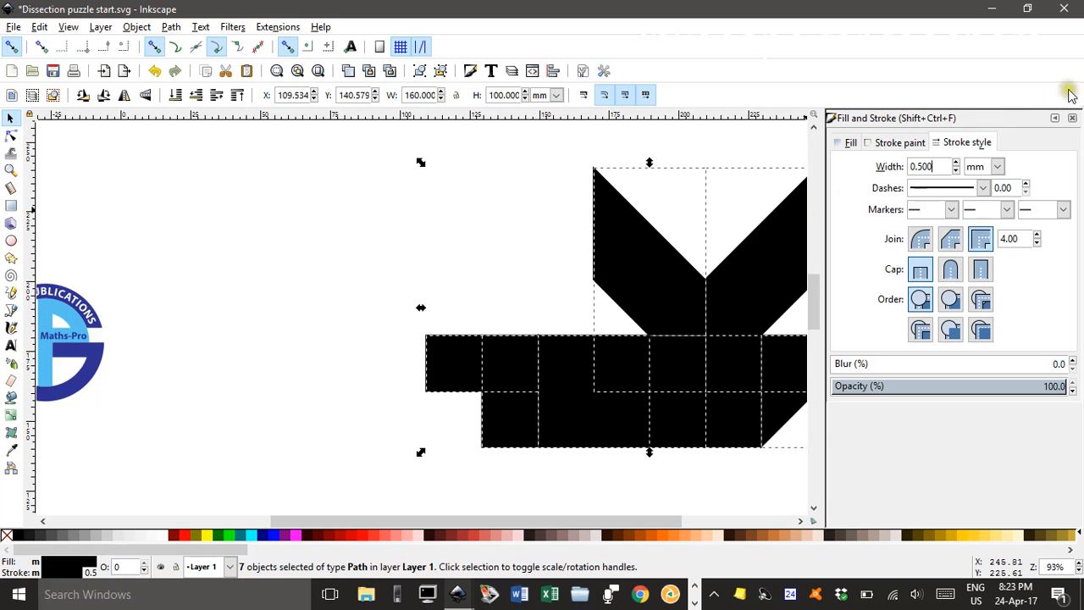
{"action": "left_click", "coordinate": [1073, 119]}
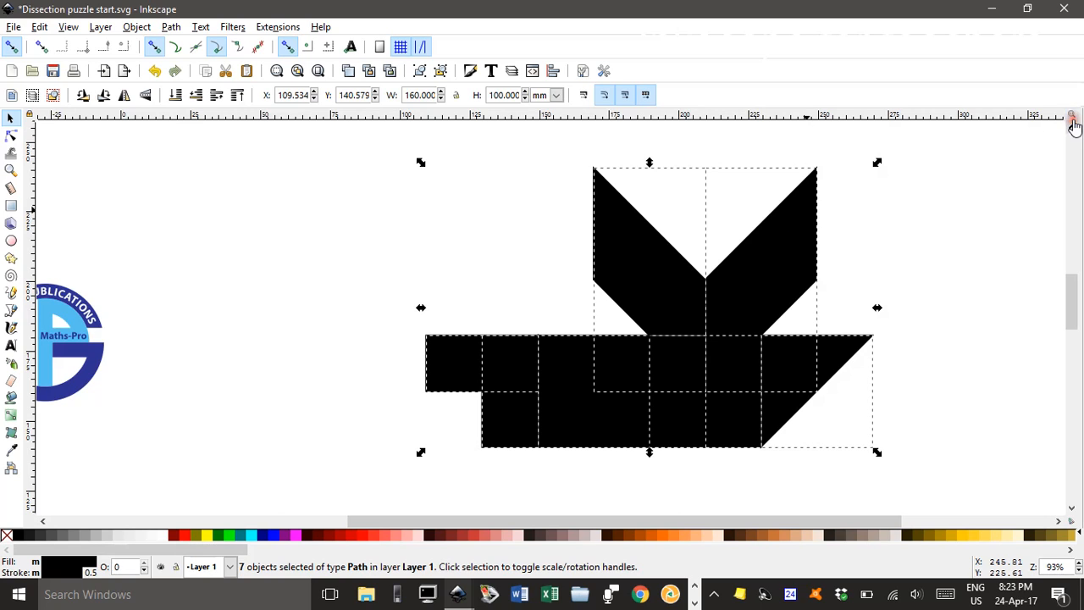
{"action": "left_click", "coordinate": [294, 219]}
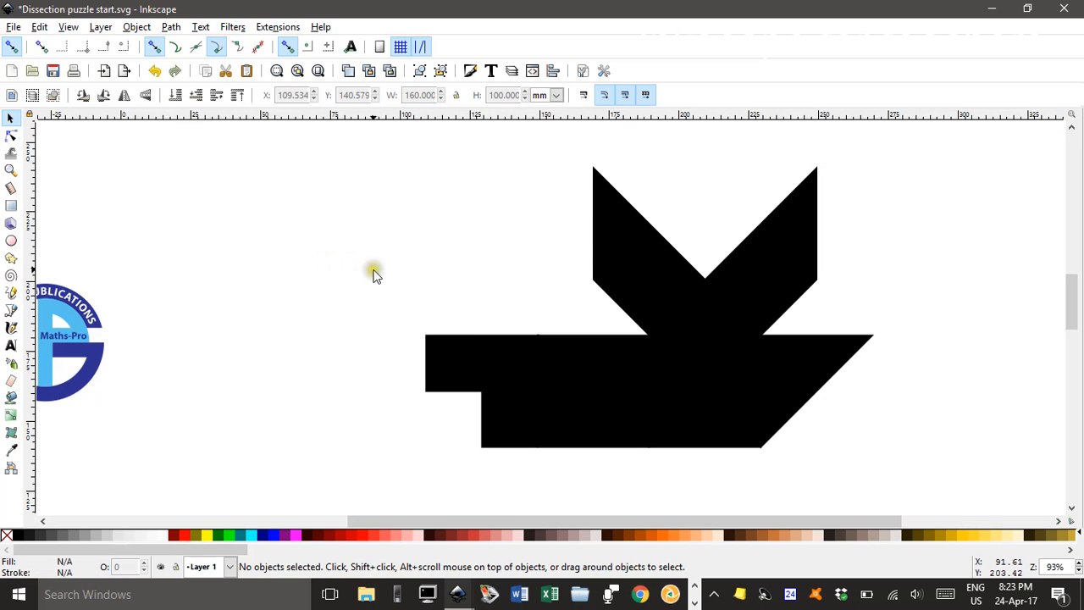